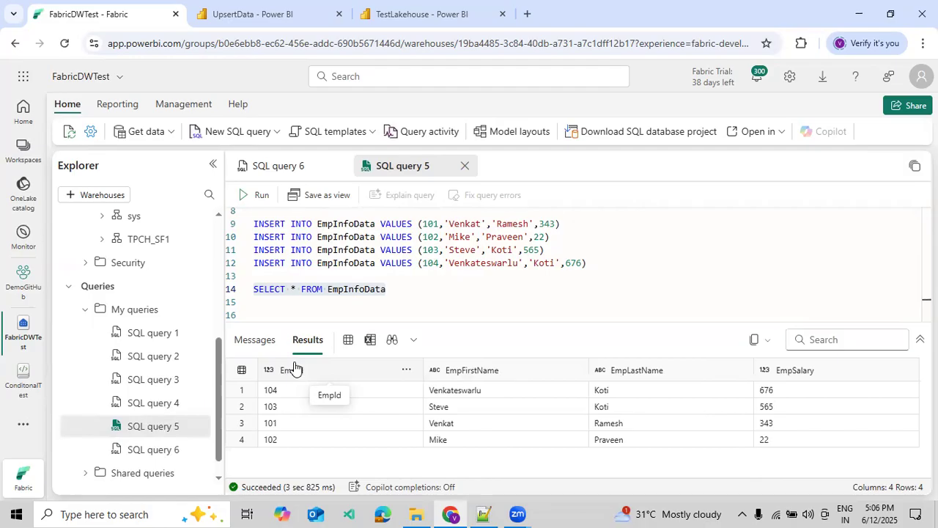
Add a Copy data activity to the UpsertData pipeline canvas and place it in clear space
click(337, 238)
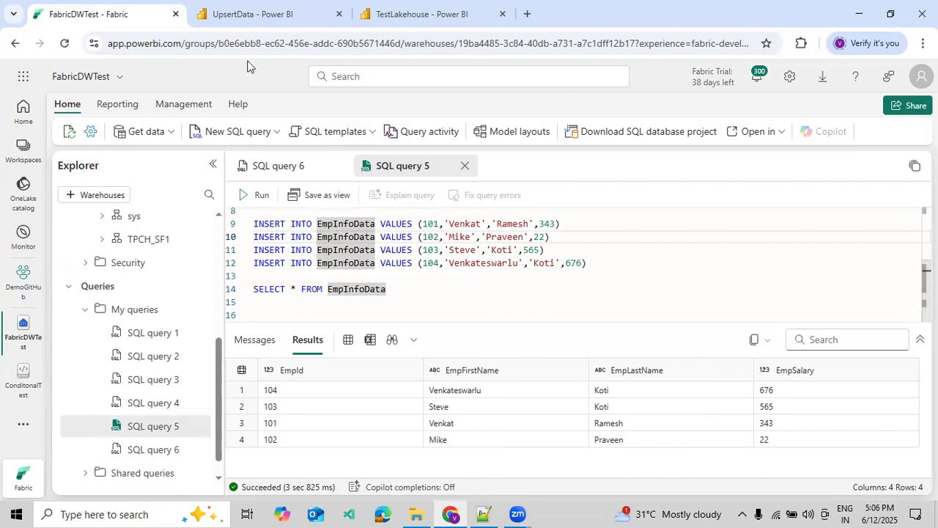
click(251, 14)
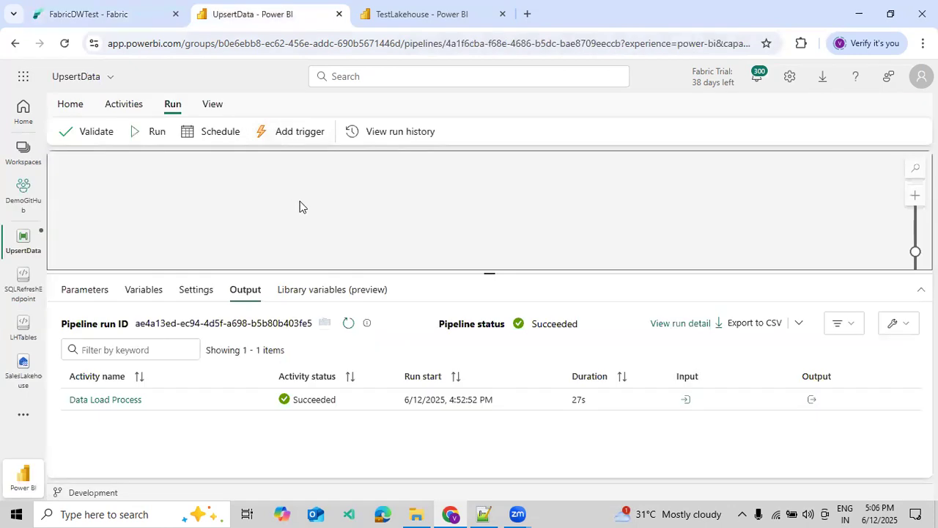
click(123, 104)
click(119, 136)
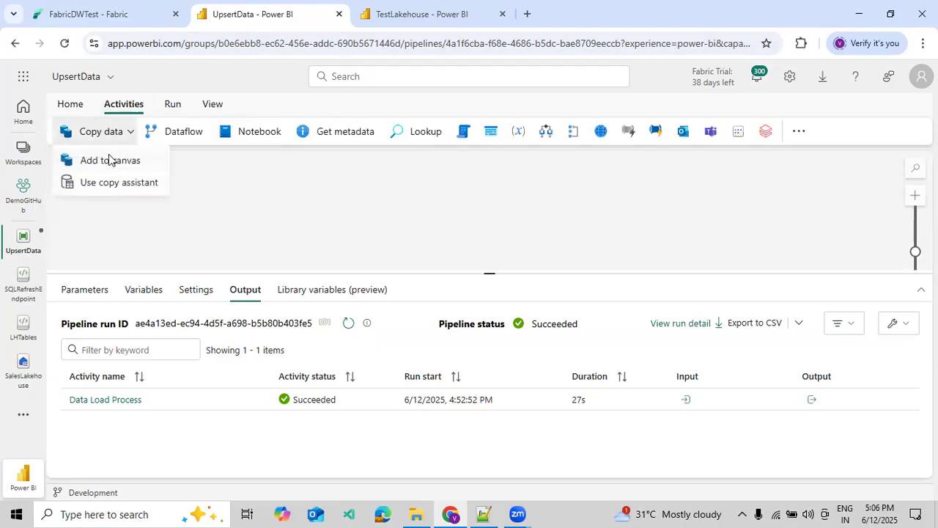
click(108, 160)
drag(143, 202, 313, 189)
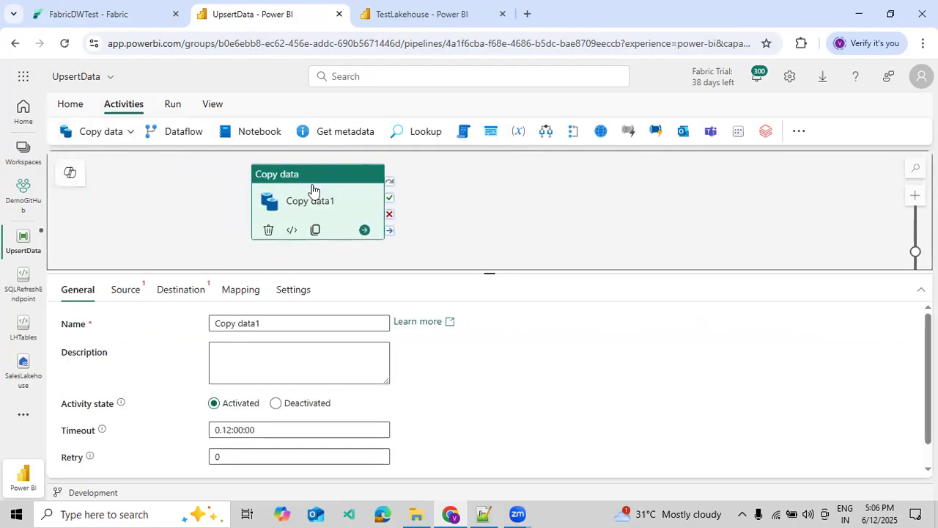
Rename the copy activity as Data Load Process
click(275, 322)
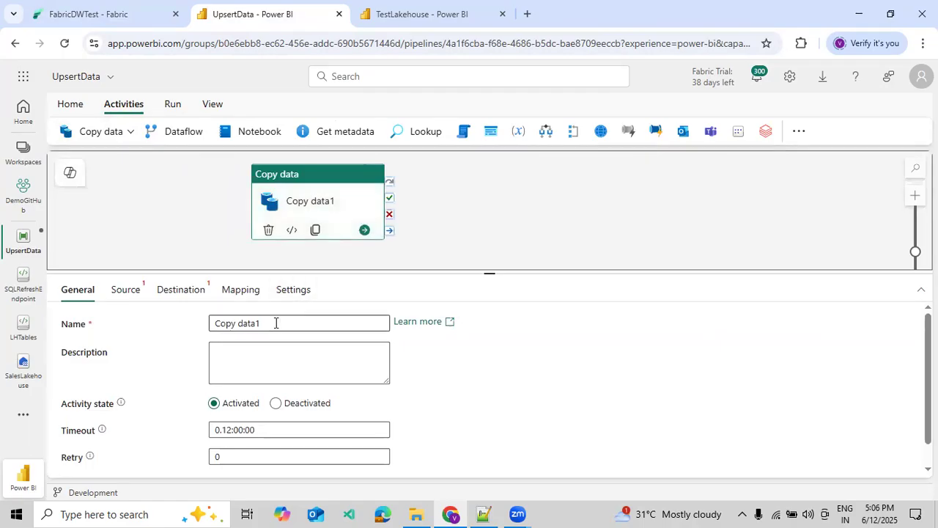
key(ctrl+a)
text(D)
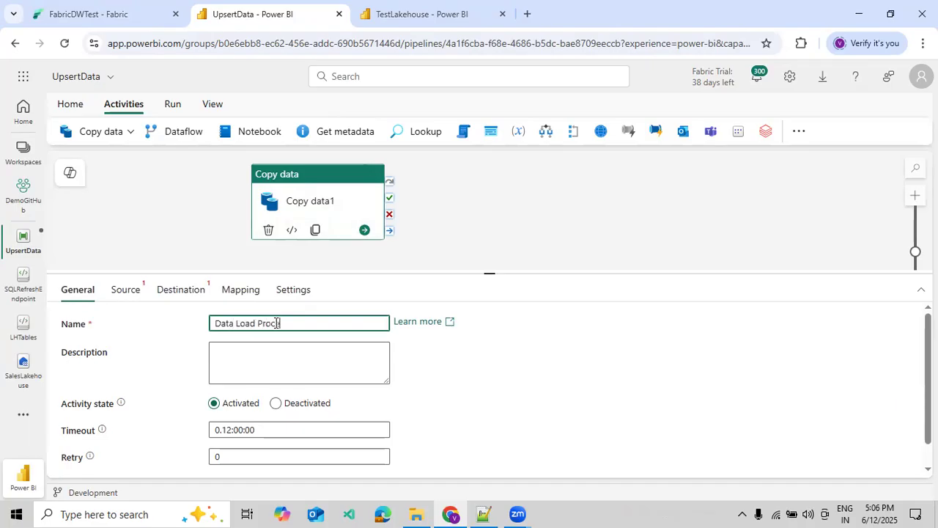
Set the activity's source connection to the FabricDWTest warehouse and have it read from a query
click(126, 290)
click(254, 327)
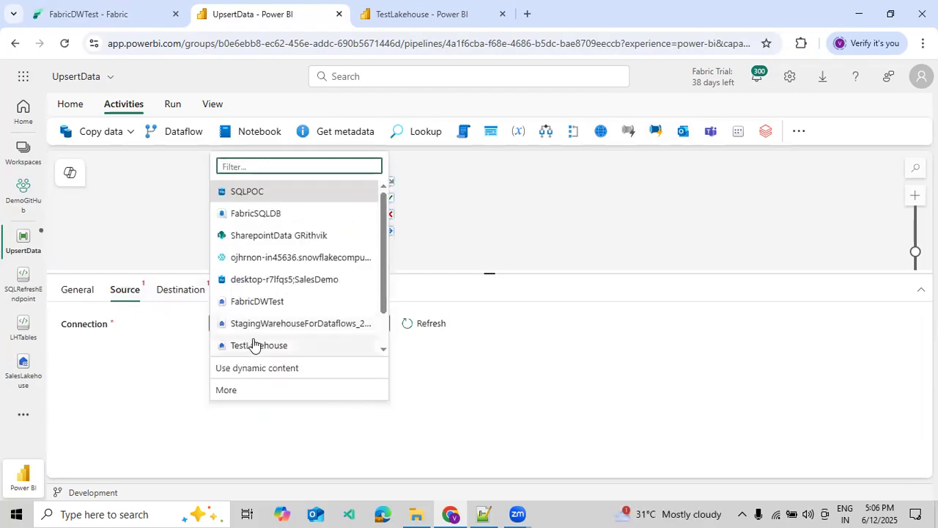
click(250, 312)
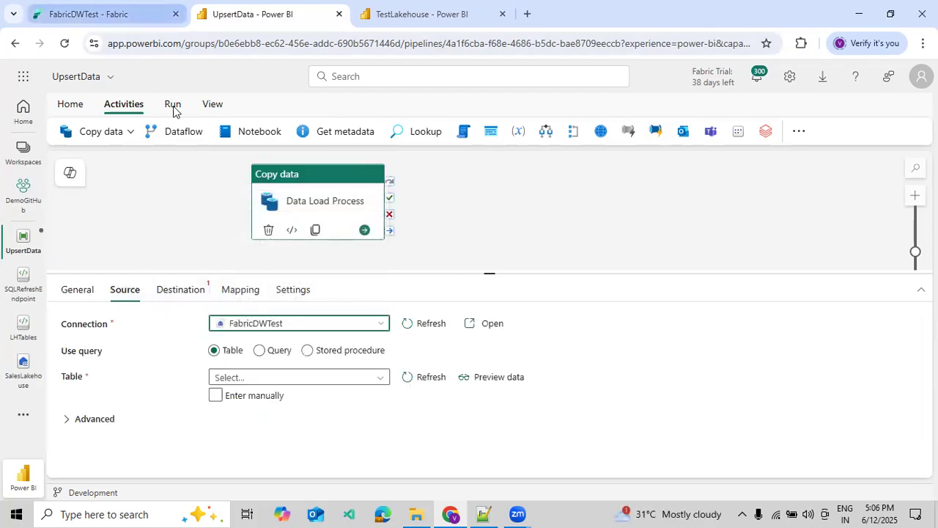
click(275, 350)
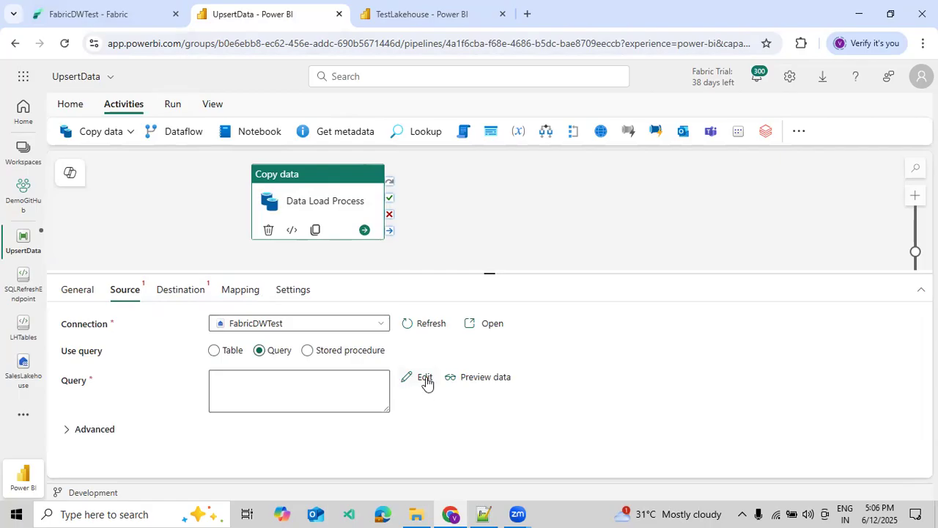
Set the source query to SELECT * FROM EmpInfoData, copying the statement from SQL query 5 in the warehouse
click(425, 377)
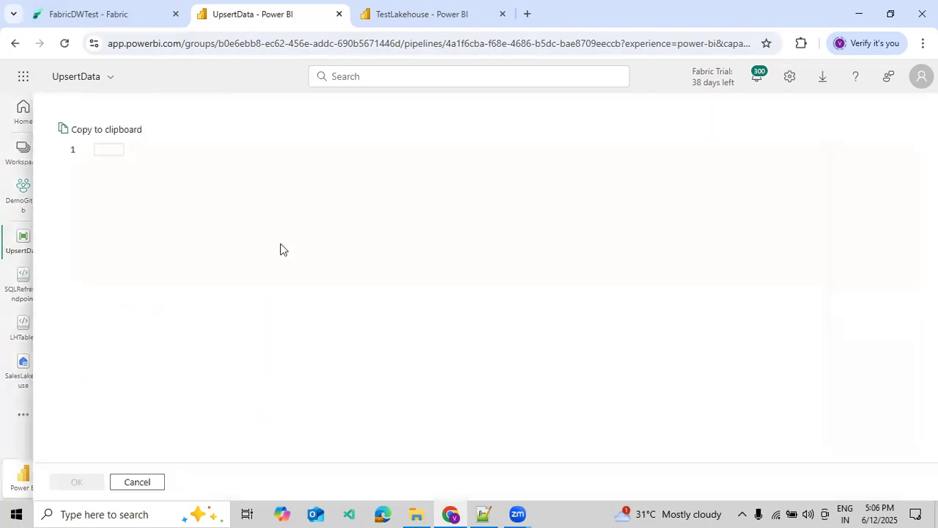
click(118, 15)
click(386, 289)
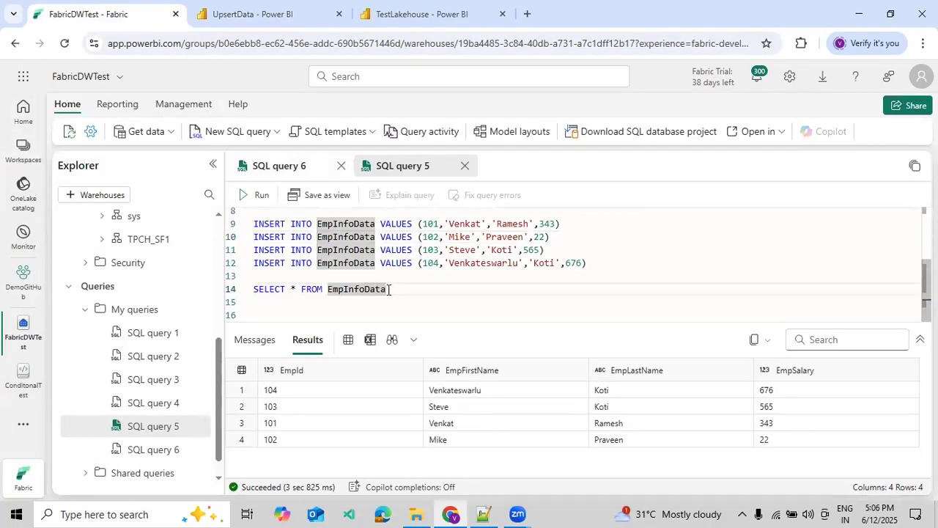
mouse_move(389, 290)
key(shift+Home)
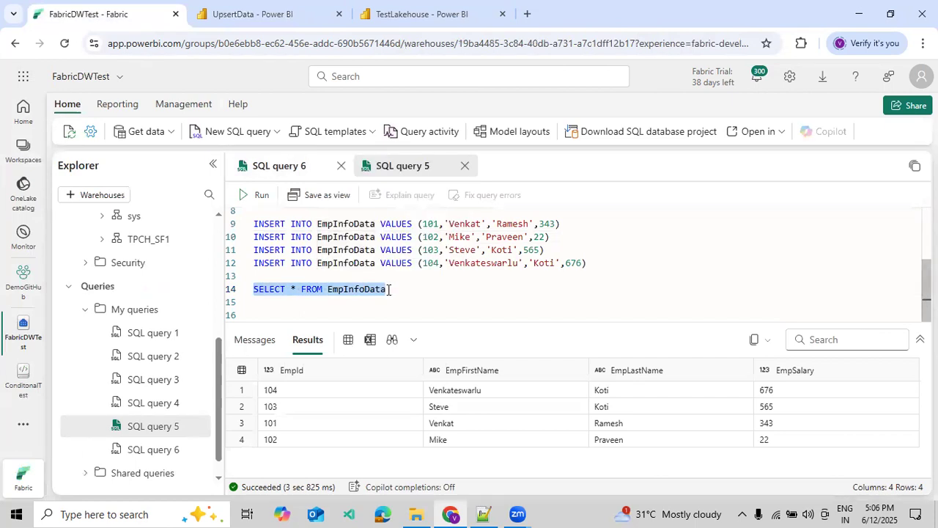
click(220, 16)
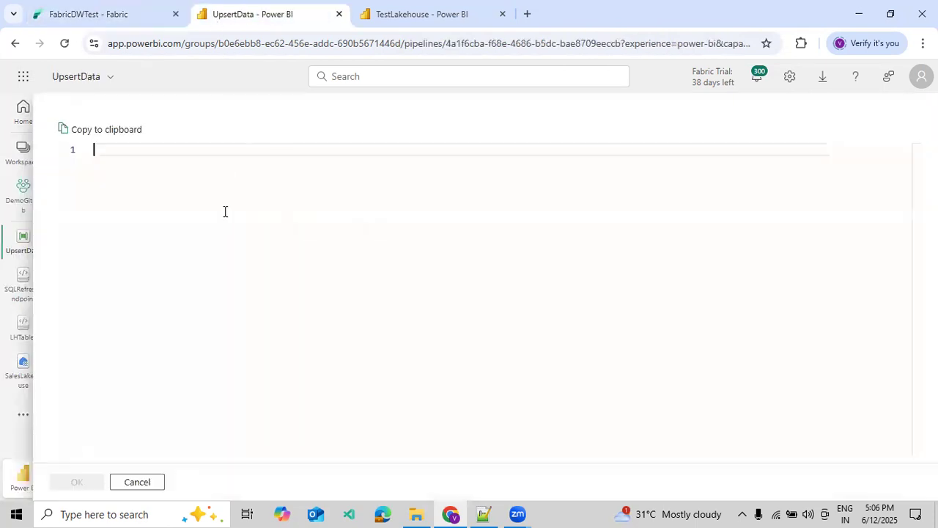
key(ctrl+v)
click(76, 483)
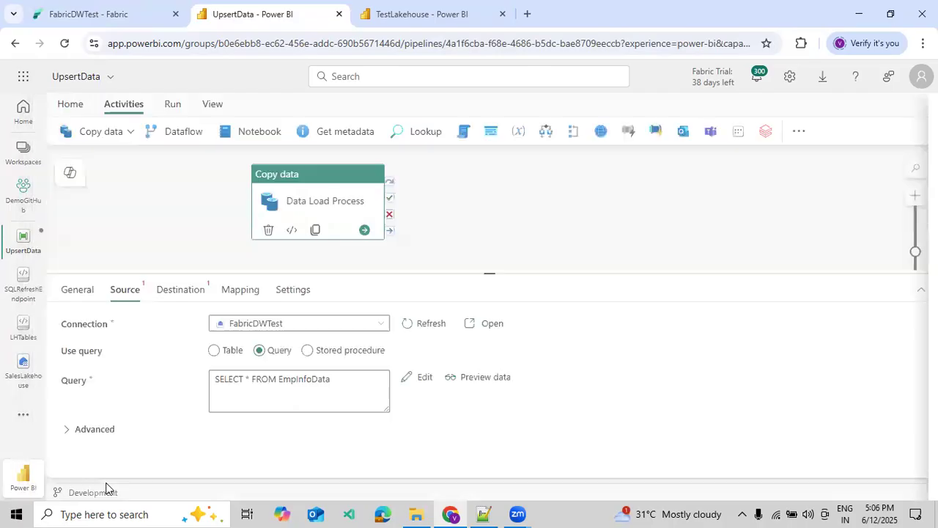
Set the activity's destination connection to TestLakehouse and check the existing tables in that lakehouse
click(192, 290)
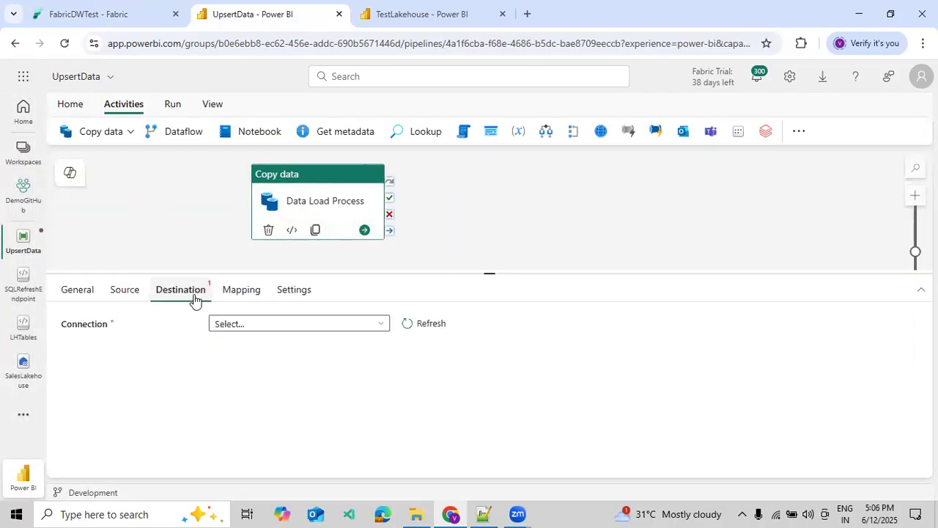
click(229, 325)
click(268, 323)
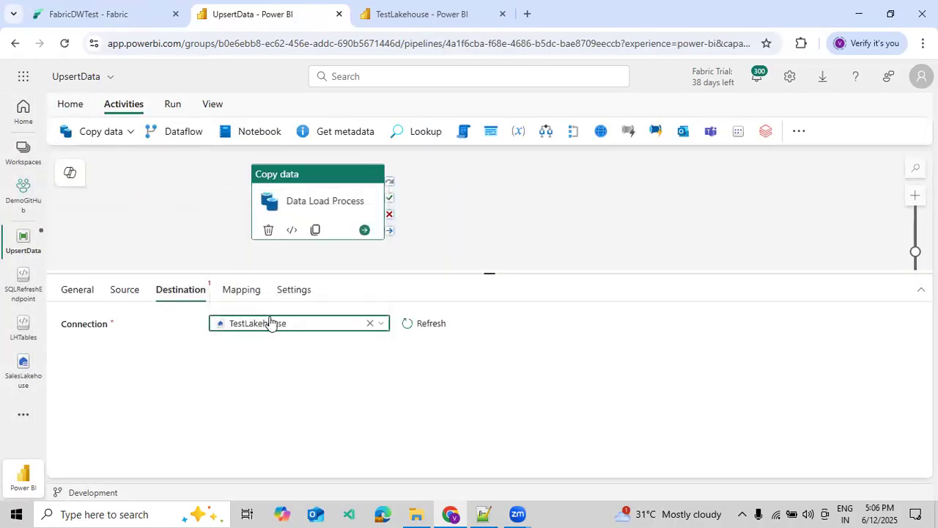
click(422, 20)
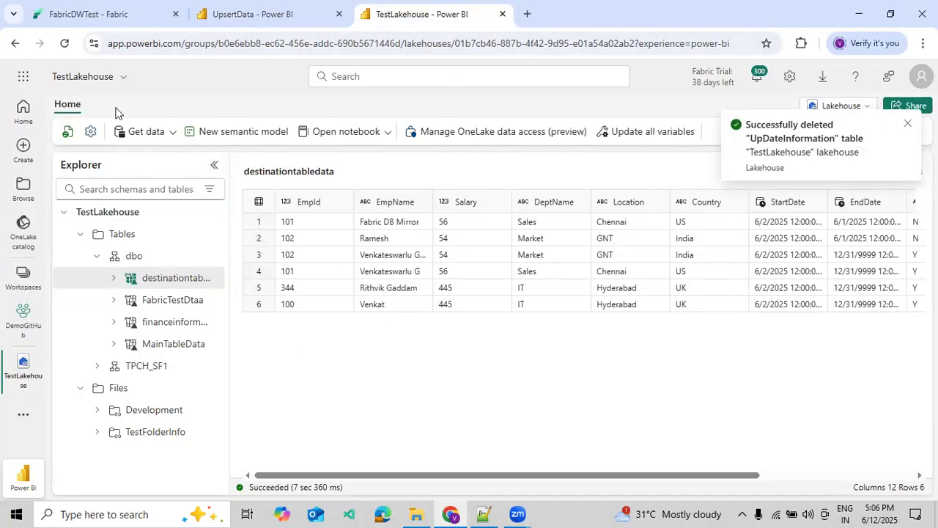
click(228, 17)
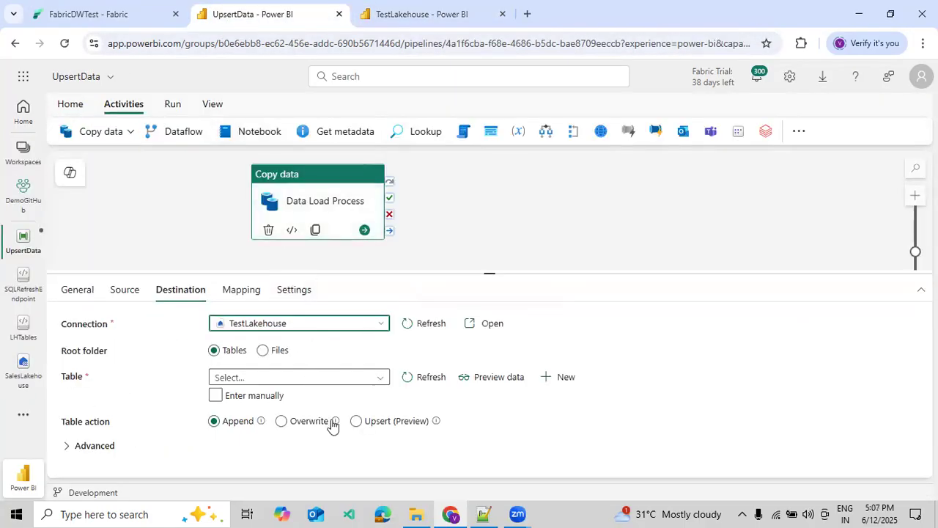
Review the destination's table action options and choose Upsert (Preview)
drag(363, 276, 369, 247)
click(281, 397)
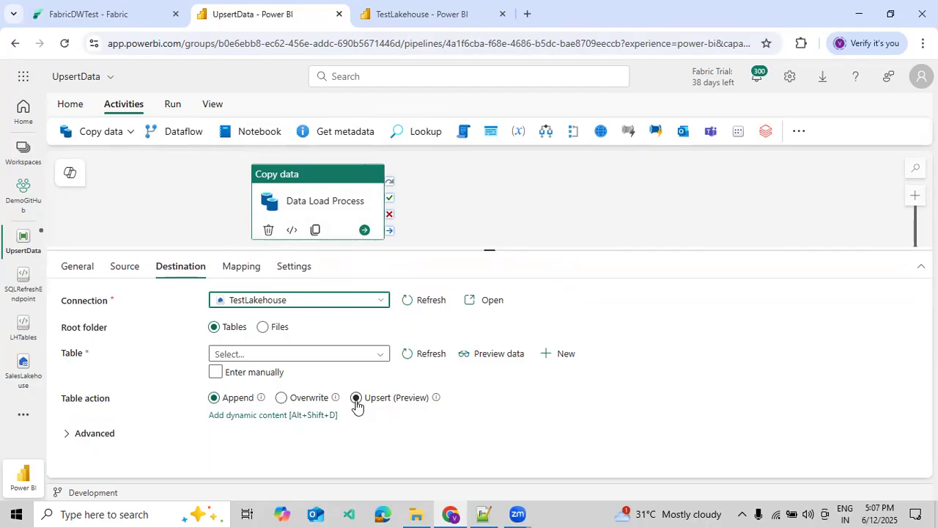
mouse_move(438, 401)
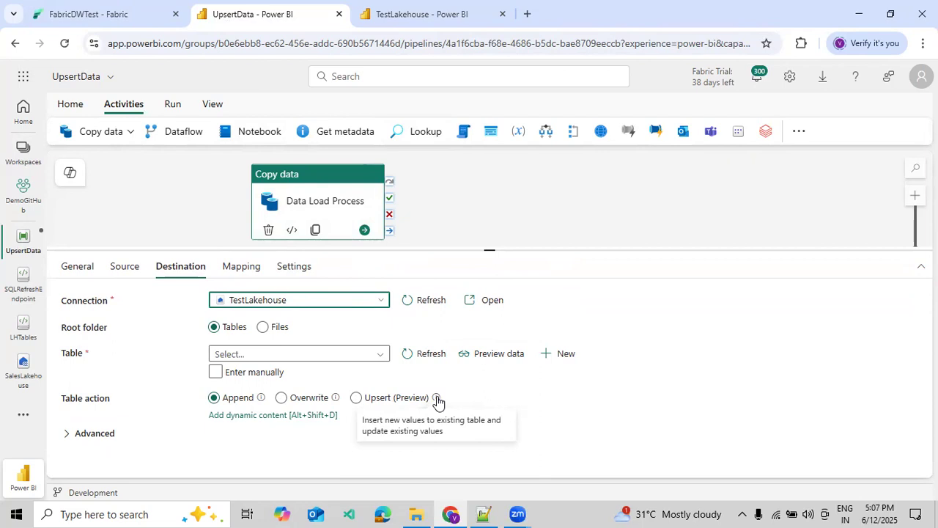
click(359, 398)
Switch the destination table to manual entry and create a new table TempInsertUdateData in the dbo schema
click(250, 374)
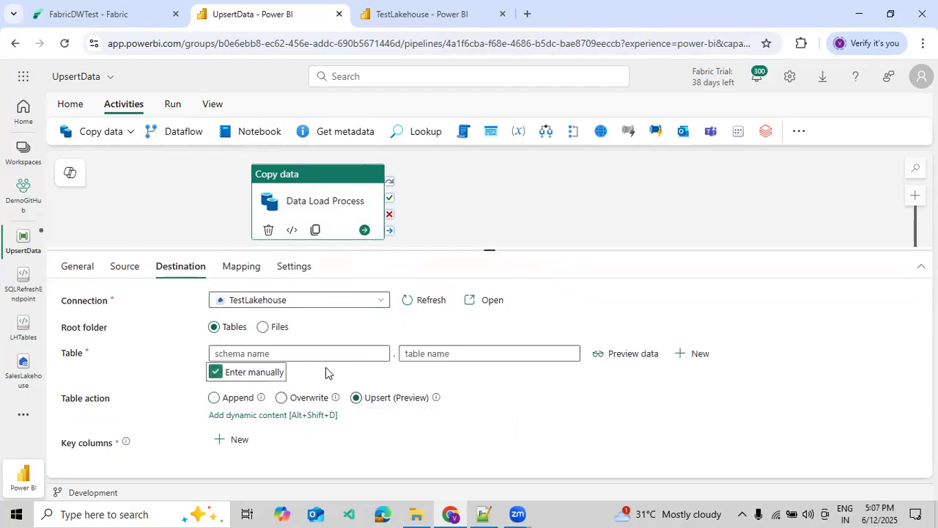
click(692, 354)
click(488, 289)
text(dbo)
key(Tab)
text(TempInsertUdat)
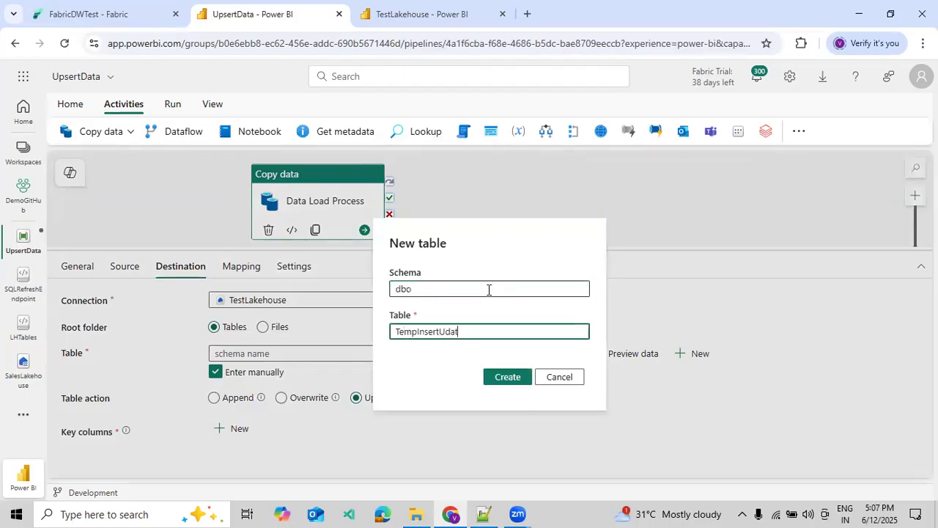
text(eData)
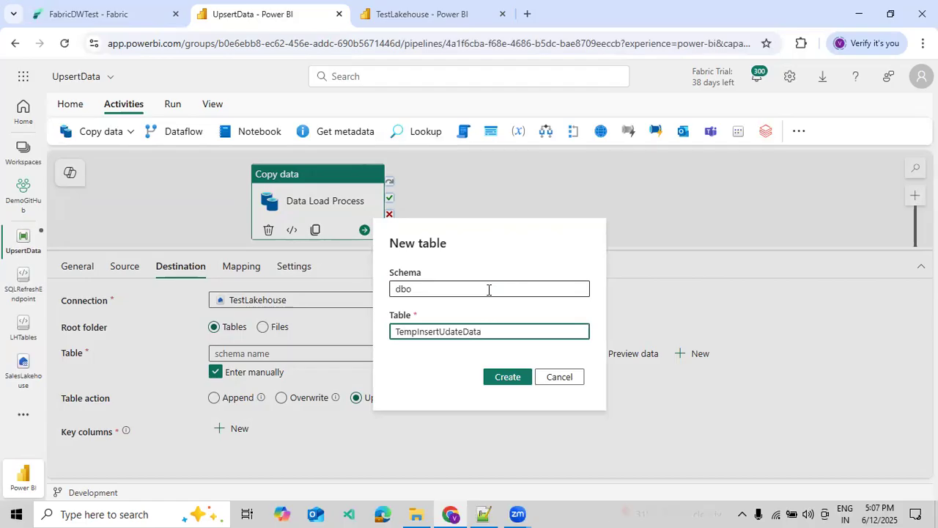
click(506, 377)
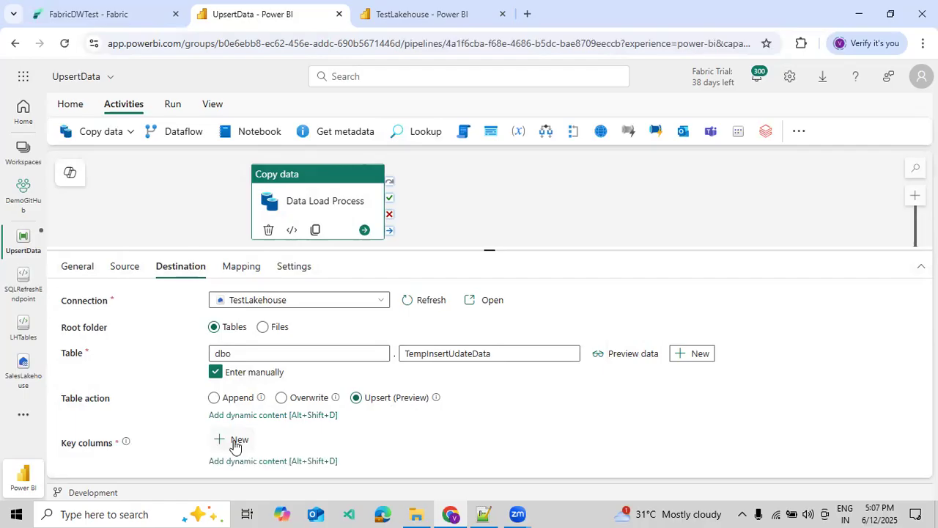
Add EmpId as the upsert key column and check that column in the warehouse query results
drag(324, 249, 329, 215)
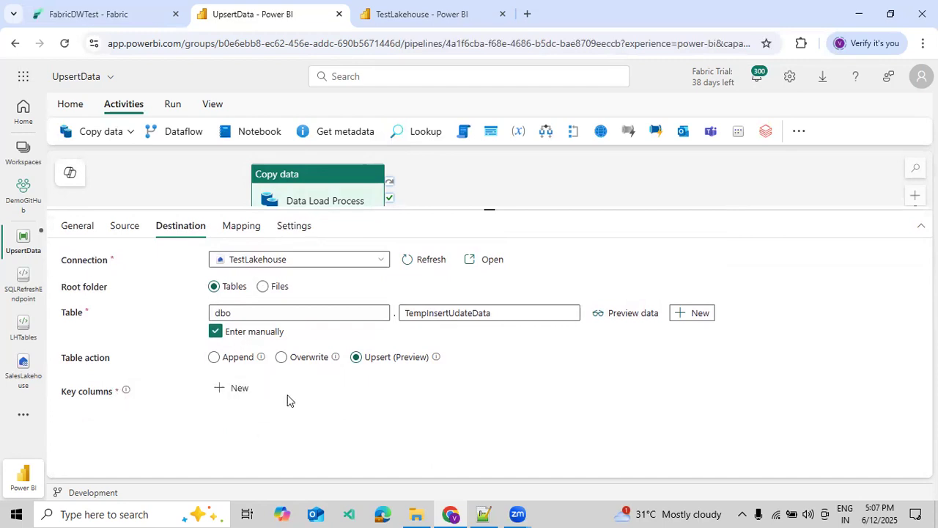
click(241, 389)
click(407, 435)
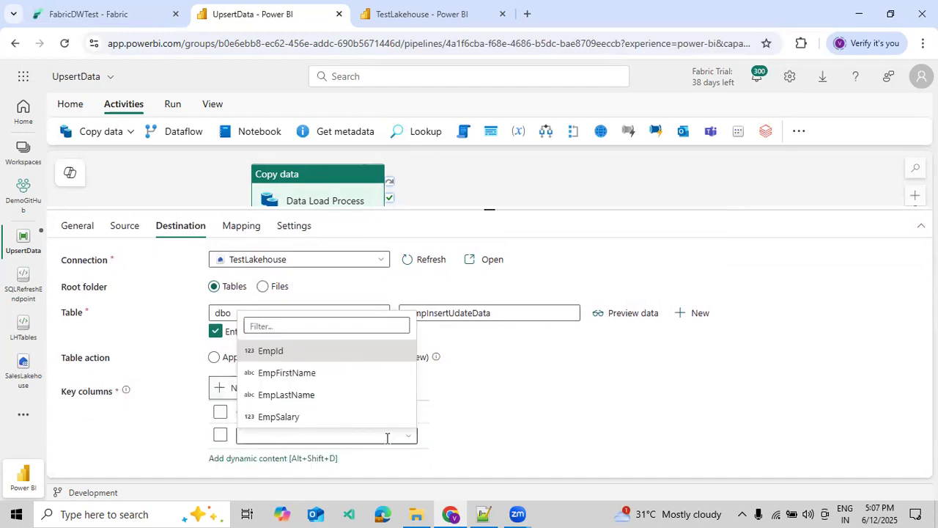
click(296, 358)
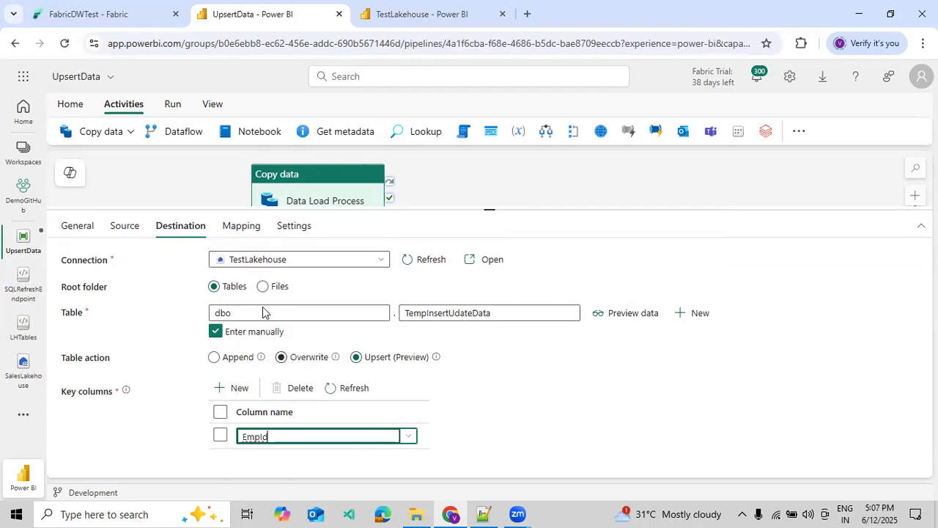
click(134, 23)
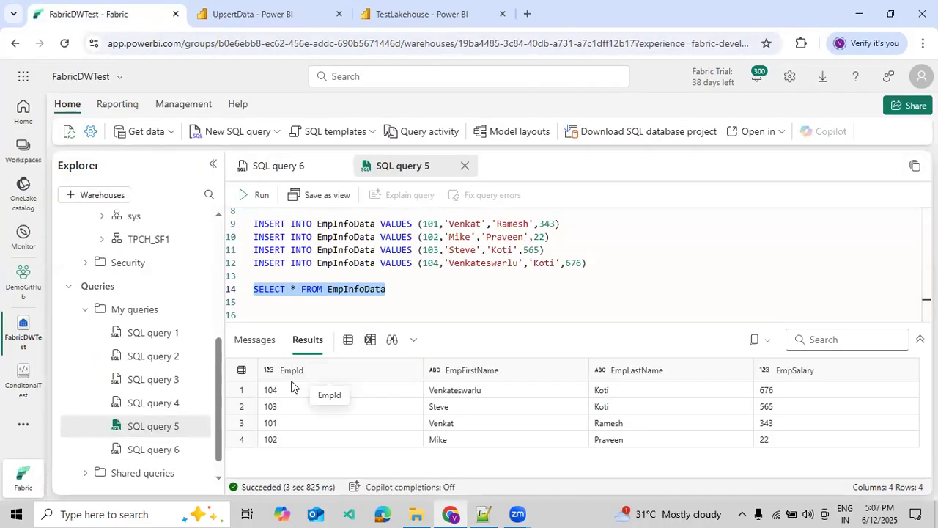
click(215, 21)
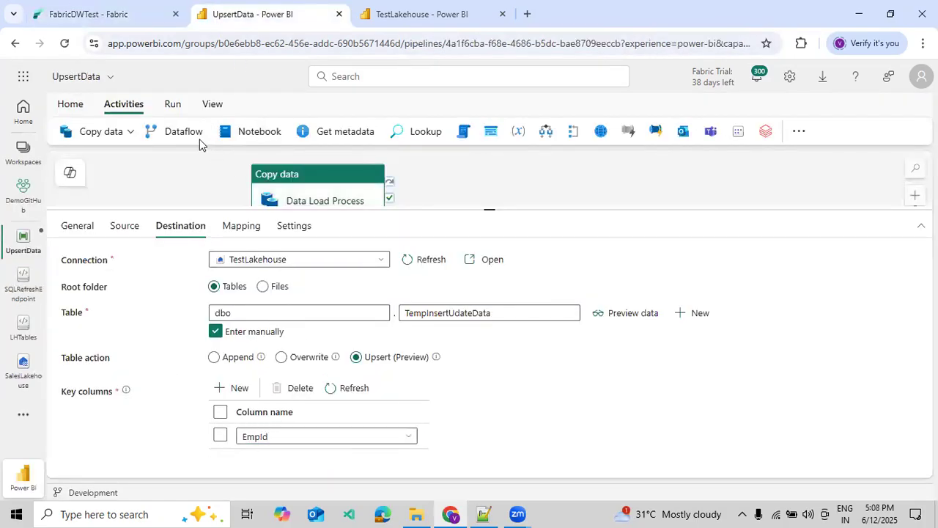
Validate the UpsertData pipeline and dismiss the validation output
click(173, 104)
click(81, 132)
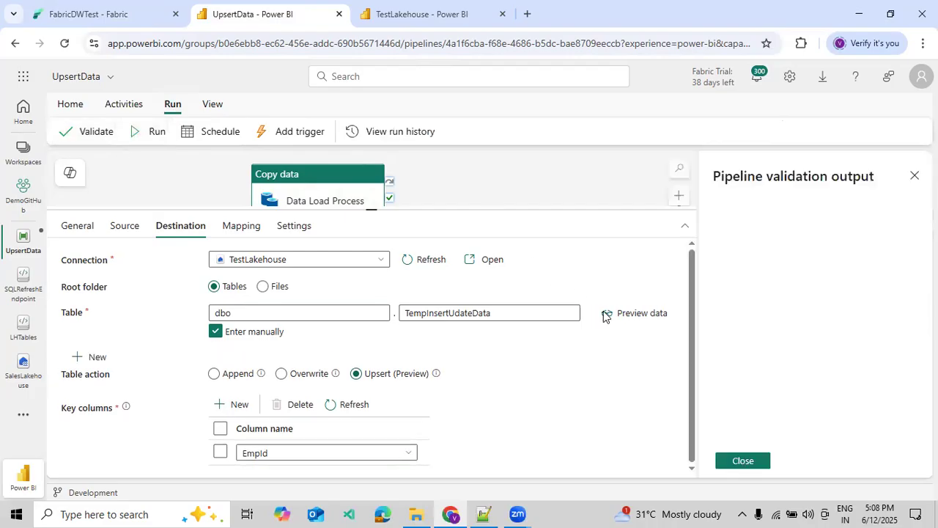
click(742, 459)
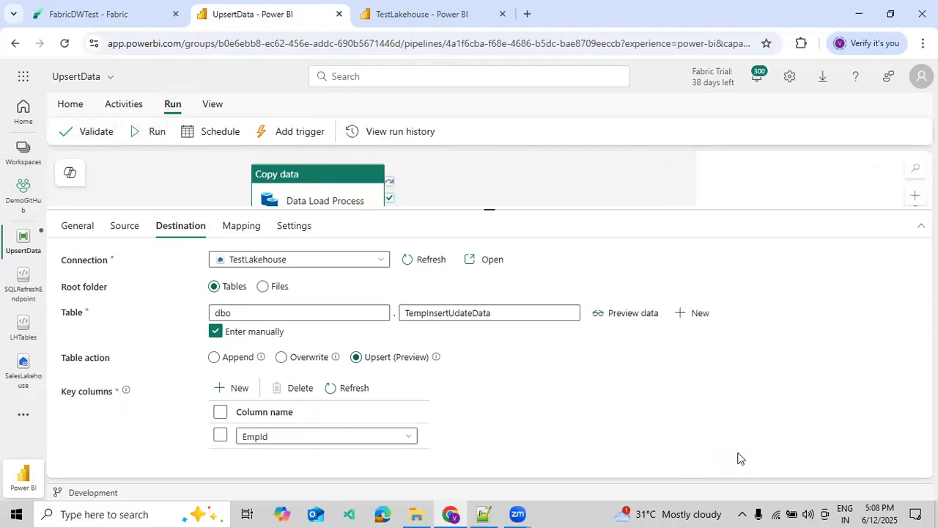
Save and run the UpsertData pipeline, and switch to the TestLakehouse explorer
drag(484, 211, 488, 245)
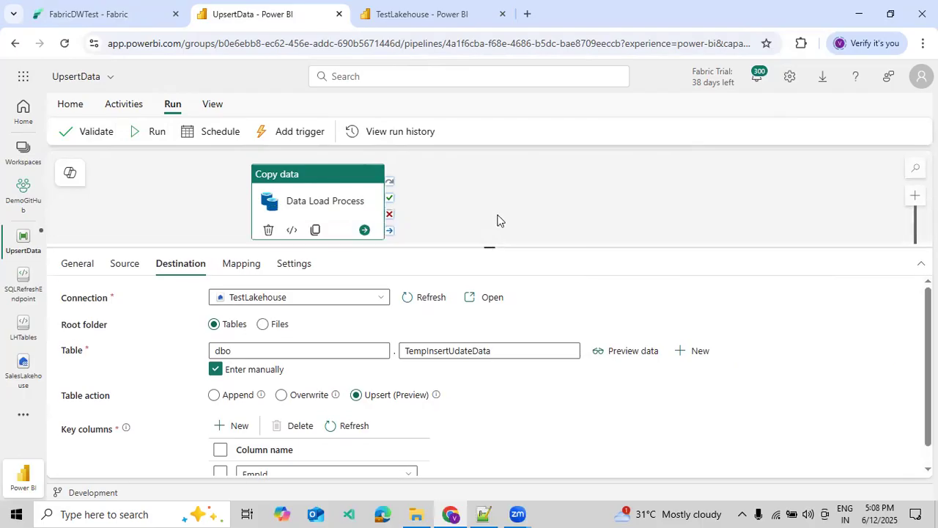
click(157, 132)
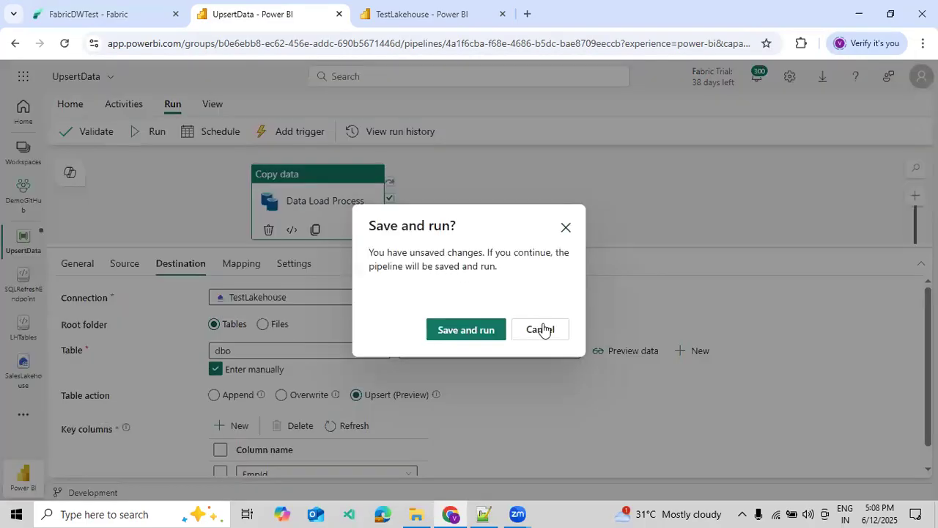
click(484, 334)
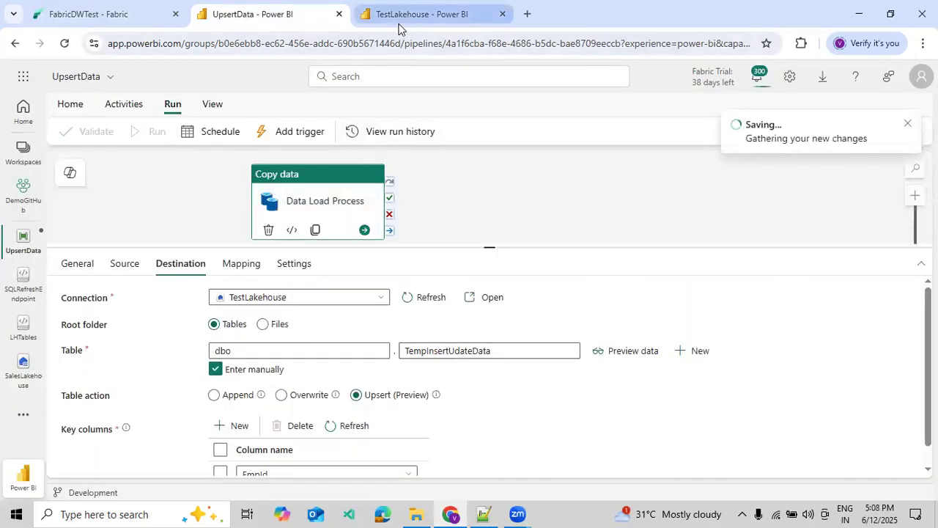
click(399, 14)
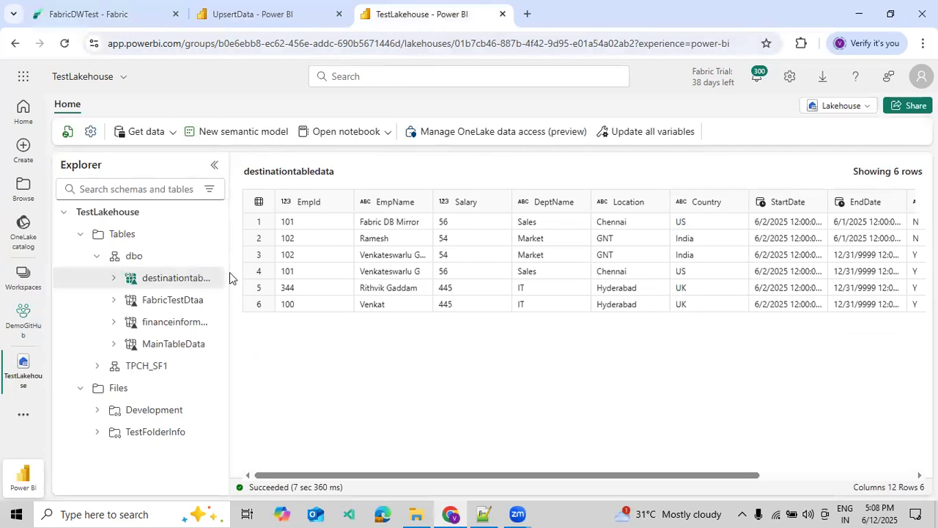
Widen the TestLakehouse explorer to show full table names, refresh the dbo schema and check the UpsertData pipeline run's status
drag(228, 274, 287, 287)
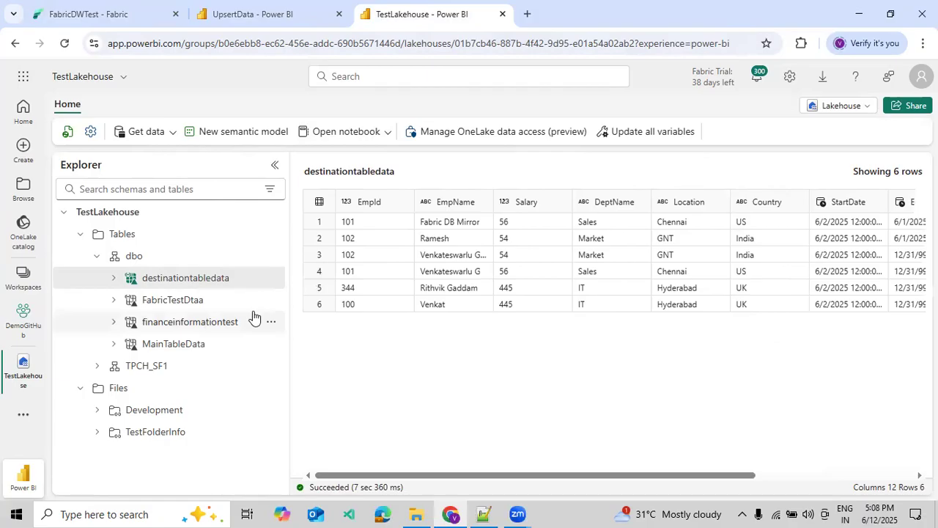
click(271, 256)
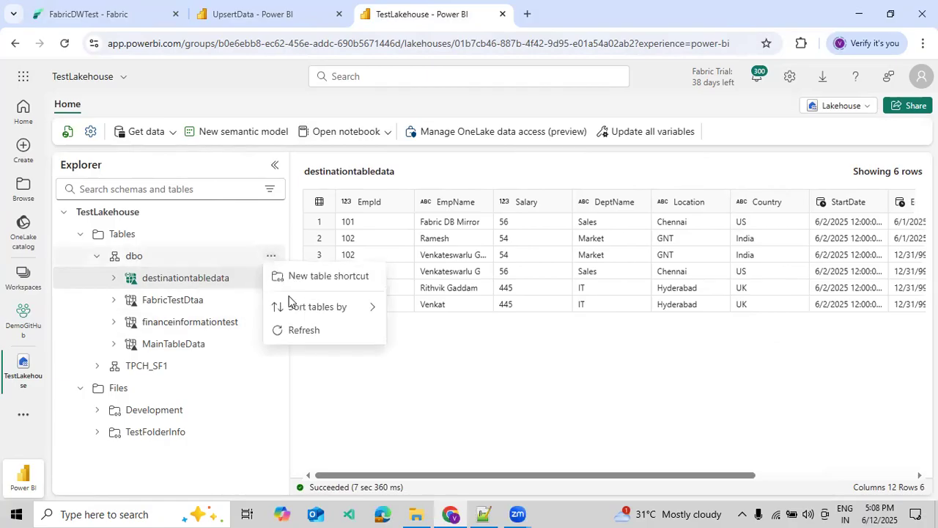
click(301, 340)
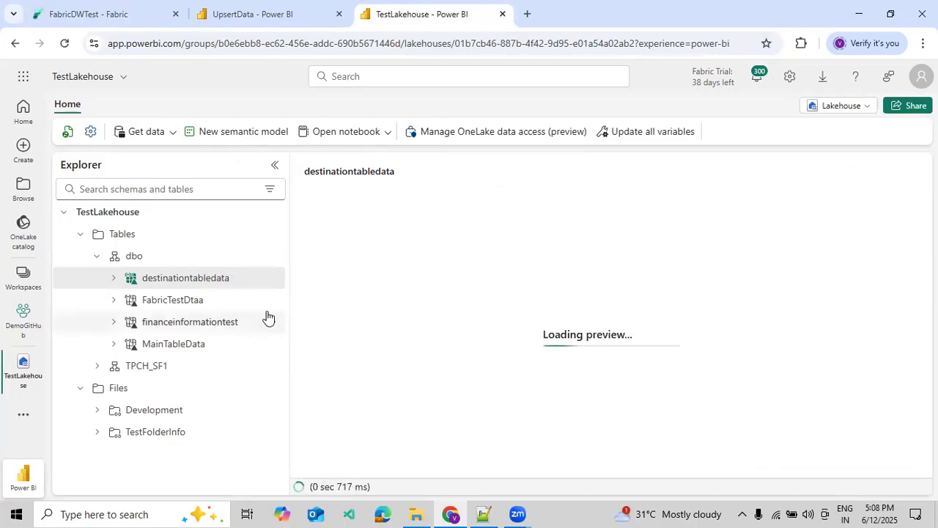
click(245, 22)
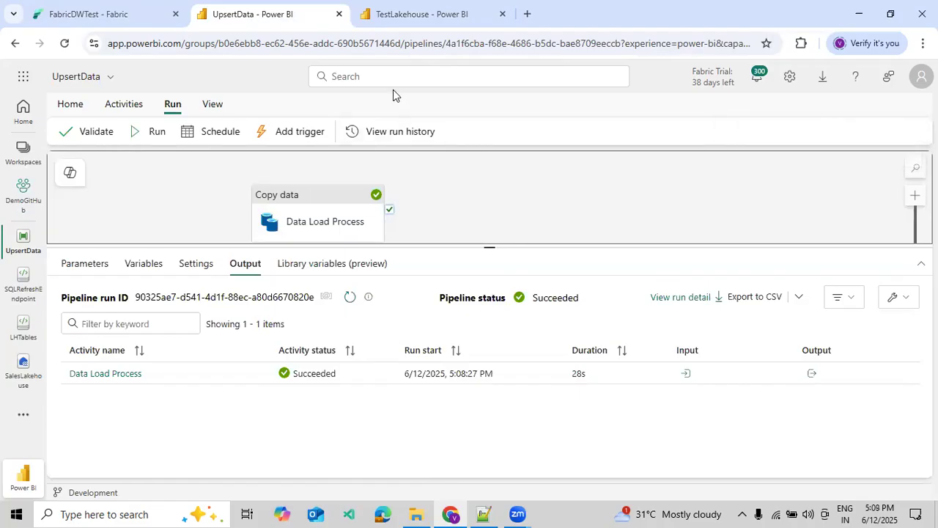
Refresh the dbo schema in TestLakehouse again and preview the rows of the TempInsertUdateData table
click(390, 22)
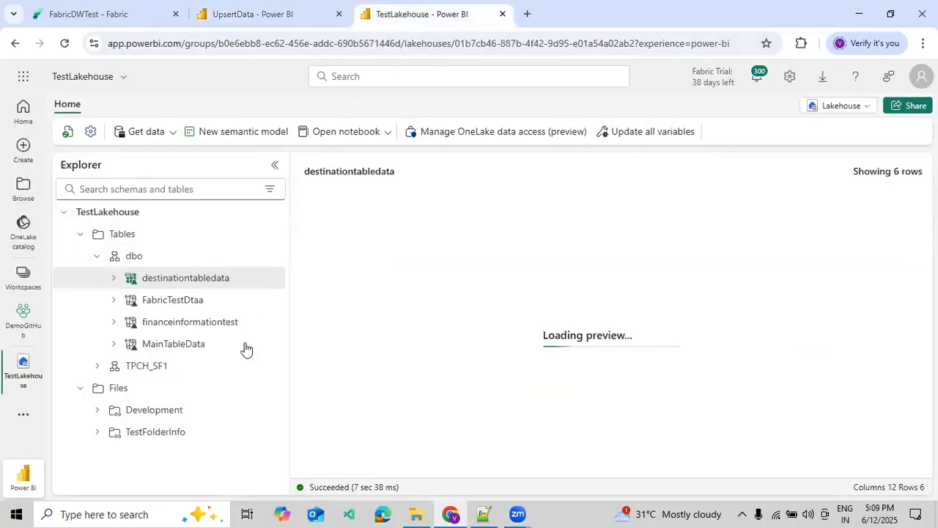
click(274, 257)
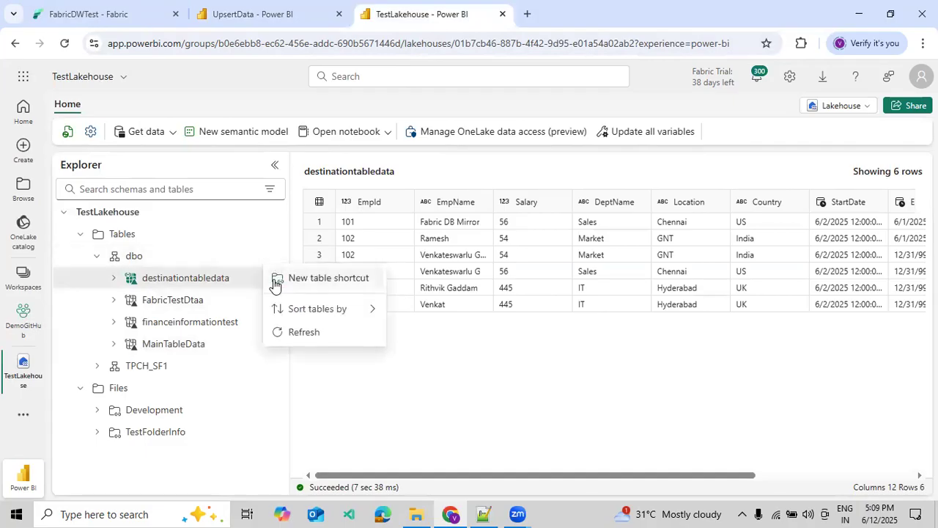
click(286, 336)
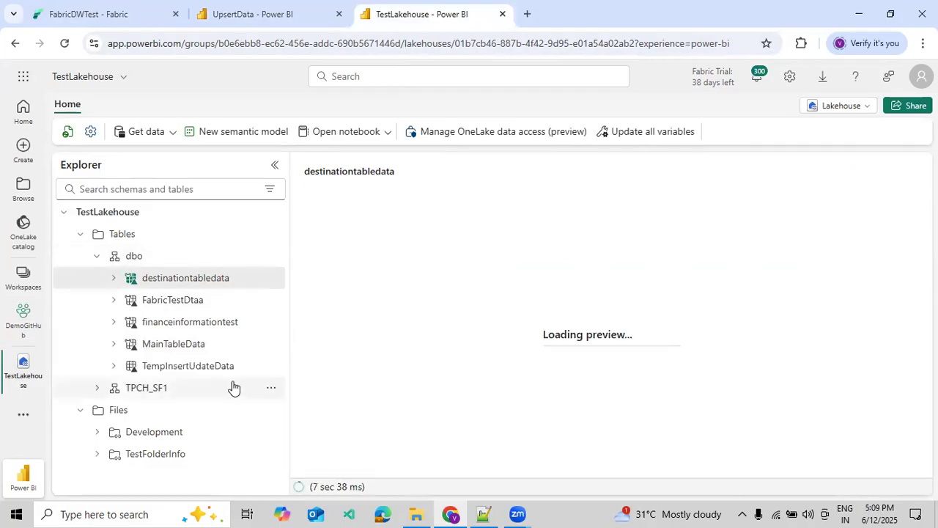
click(205, 374)
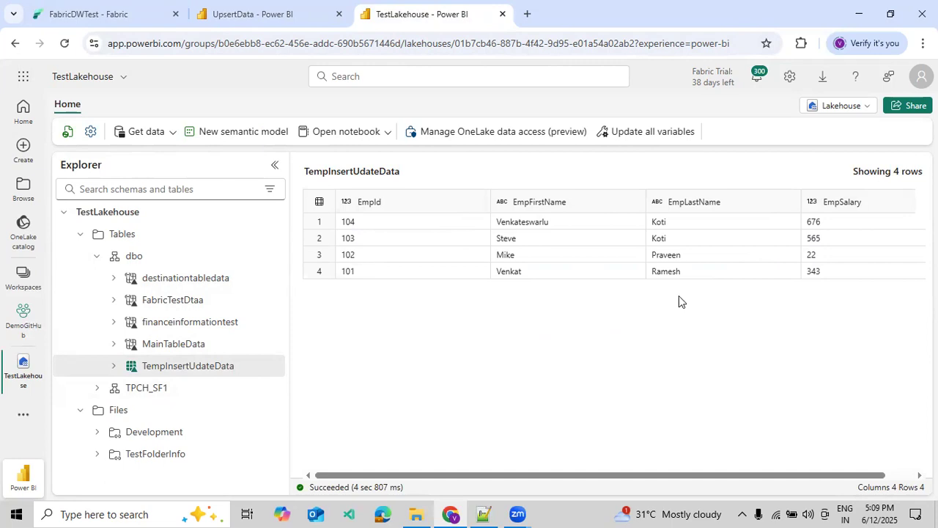
Rerun the UpsertData pipeline and examine the rows read and rows copied in the Data Load Process output
click(219, 17)
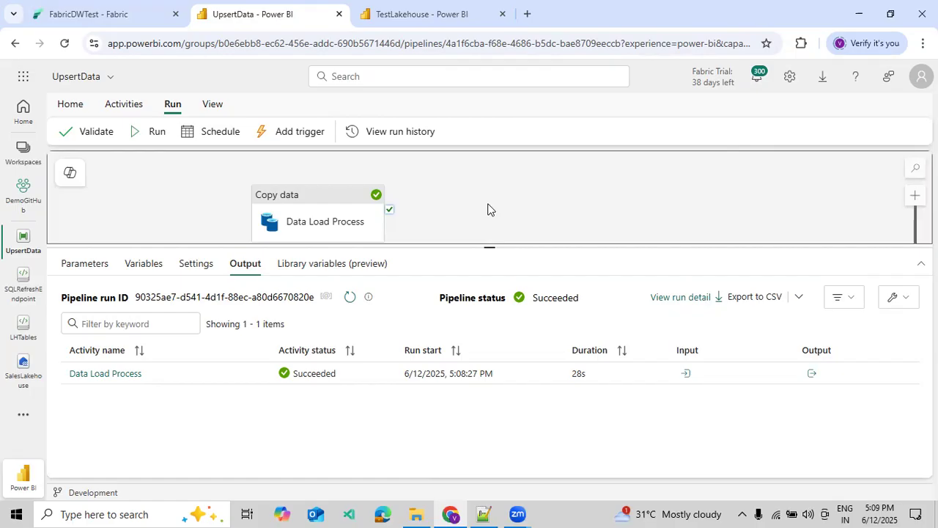
click(155, 131)
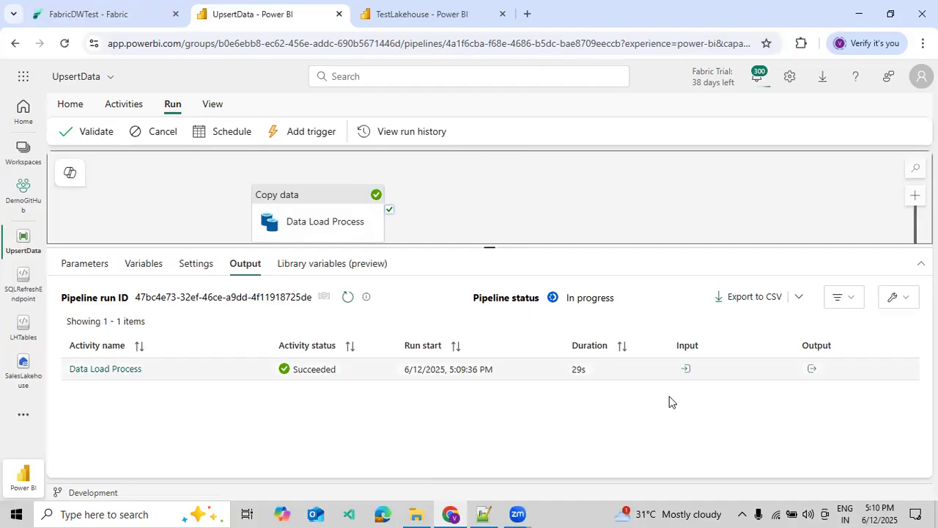
click(811, 375)
shift+click(657, 293)
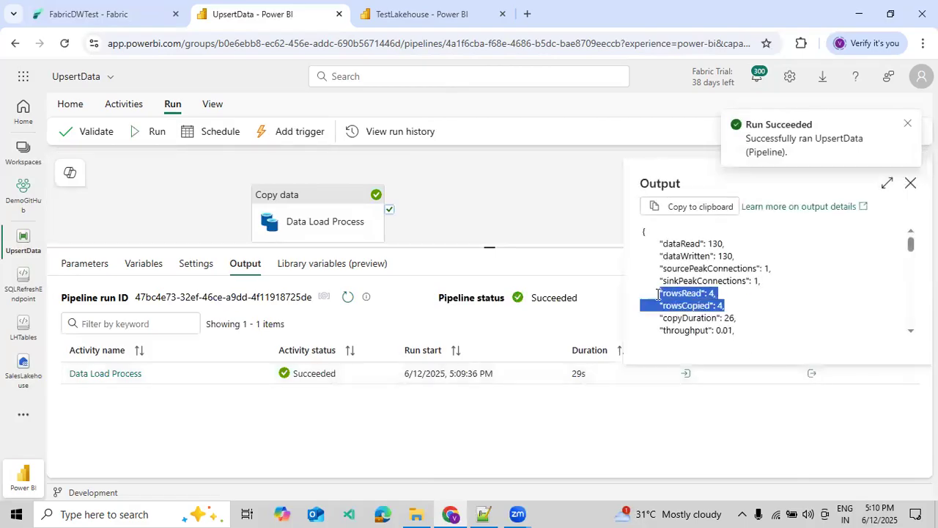
click(910, 184)
Refresh the TempInsertUdateData table and the whole TestLakehouse to check the loaded rows after the second run
click(407, 20)
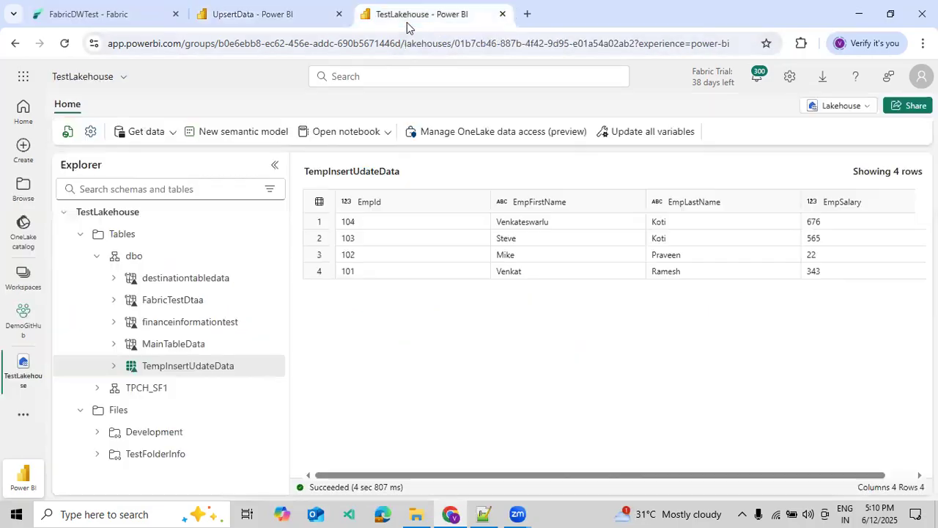
click(271, 366)
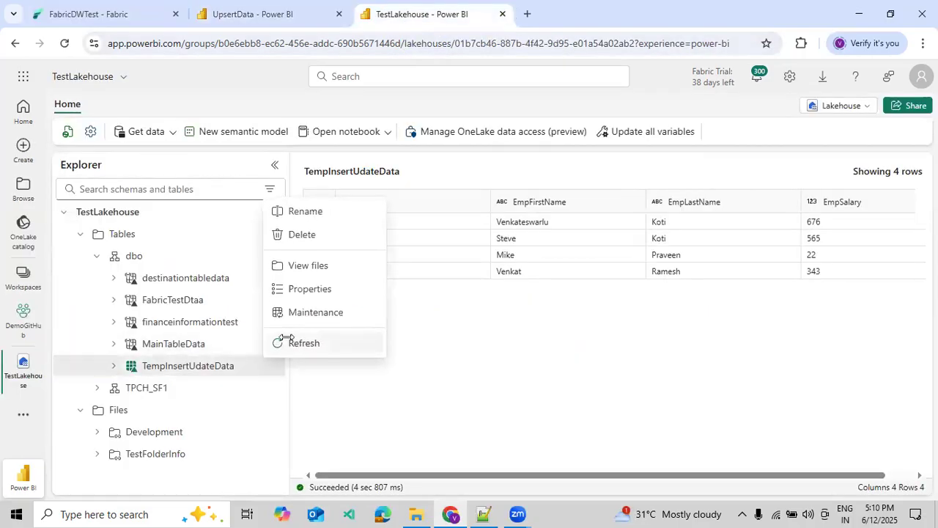
click(287, 342)
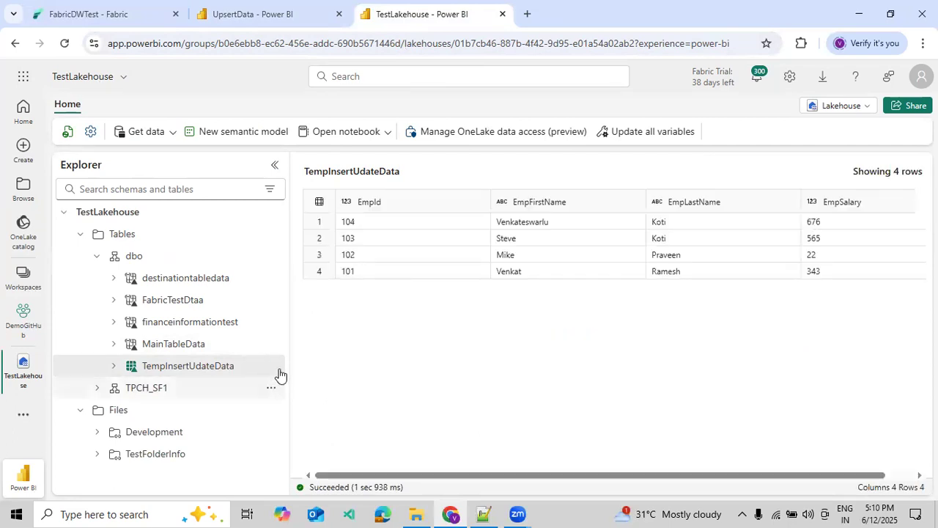
click(68, 131)
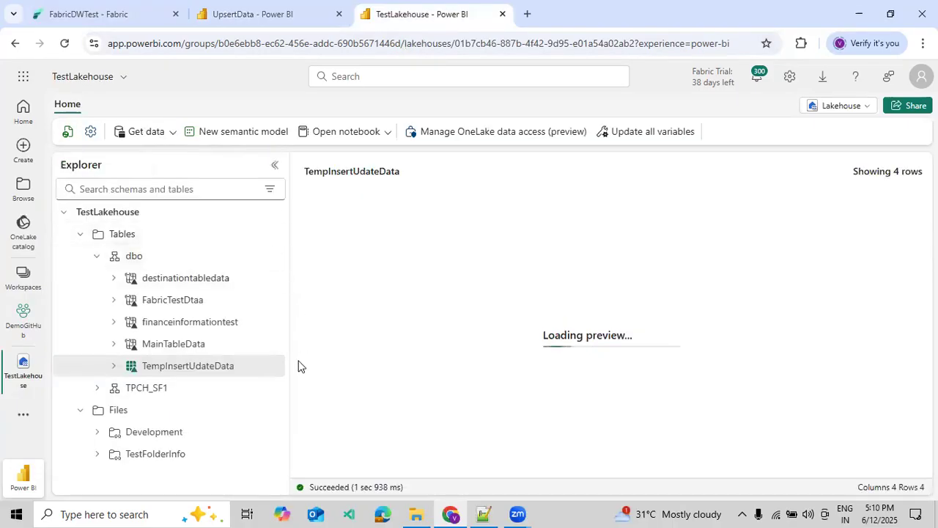
View the properties of the TempInsertUdateData table and close them
click(270, 366)
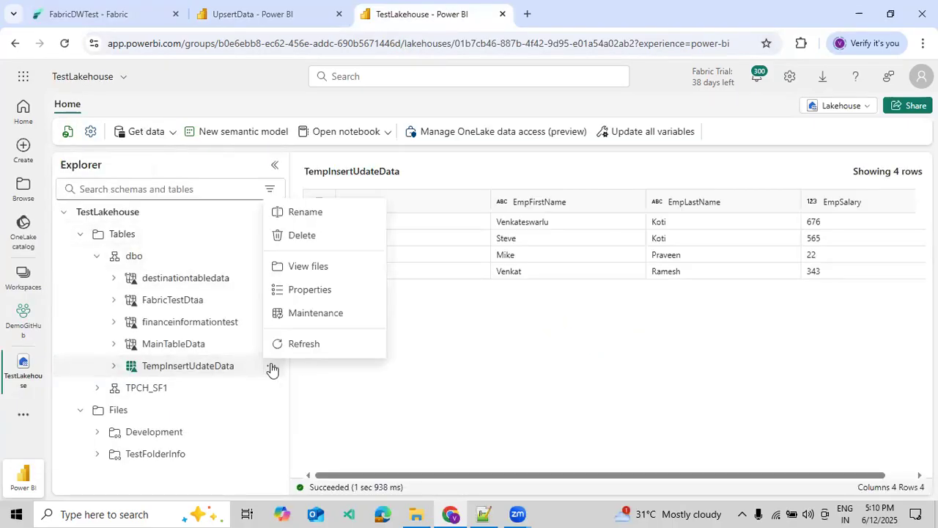
click(297, 290)
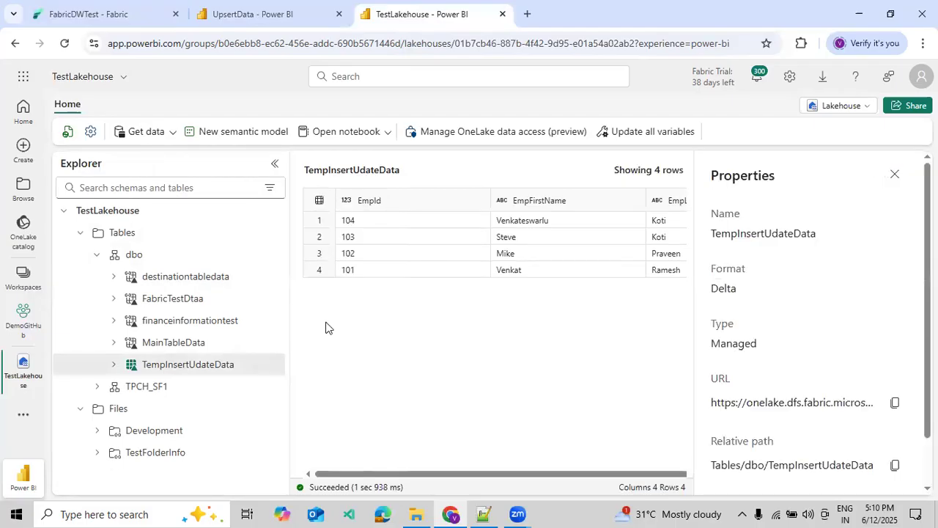
click(894, 174)
Examine the underlying files of TempInsertUdateData with their full names, including the contents of the _index_bin folder
click(270, 368)
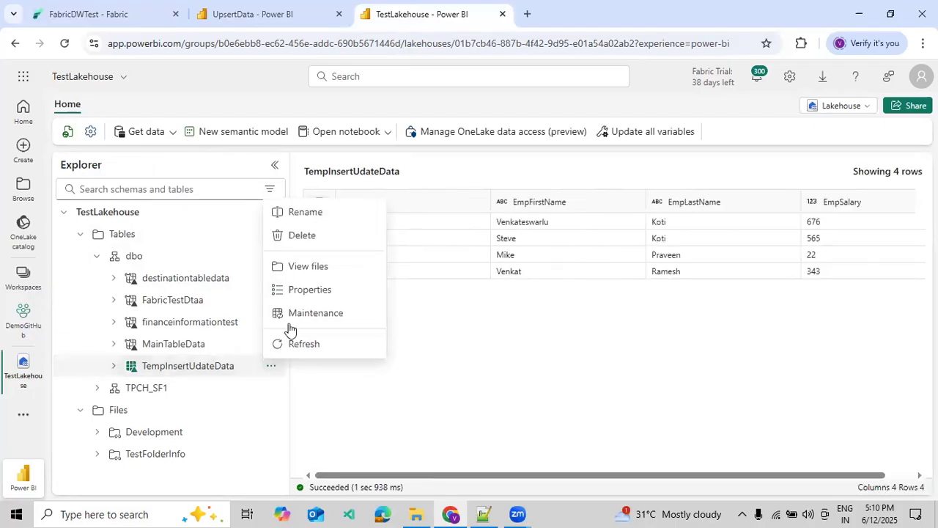
click(297, 266)
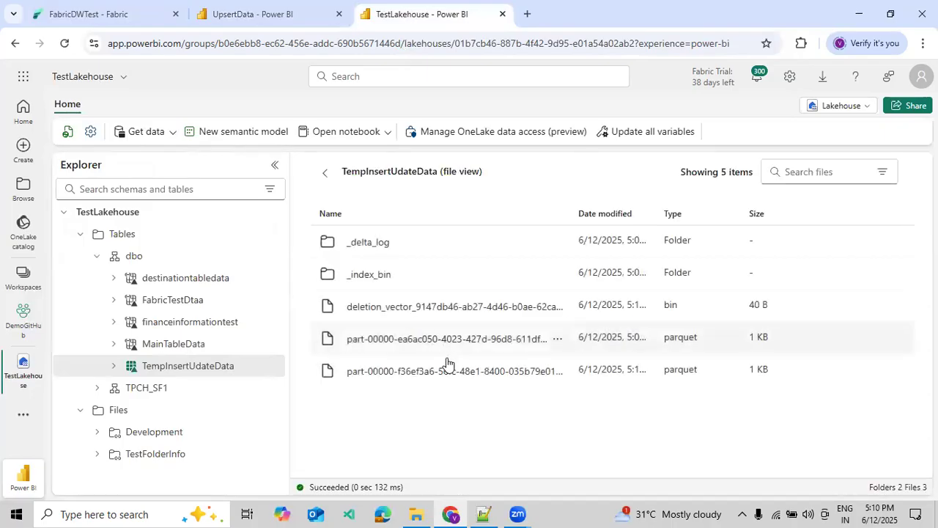
drag(570, 211, 721, 211)
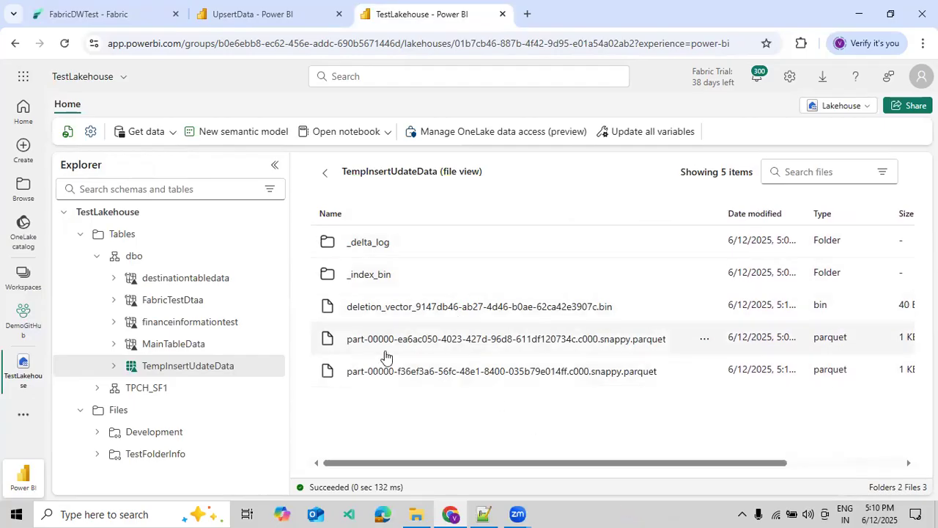
click(373, 274)
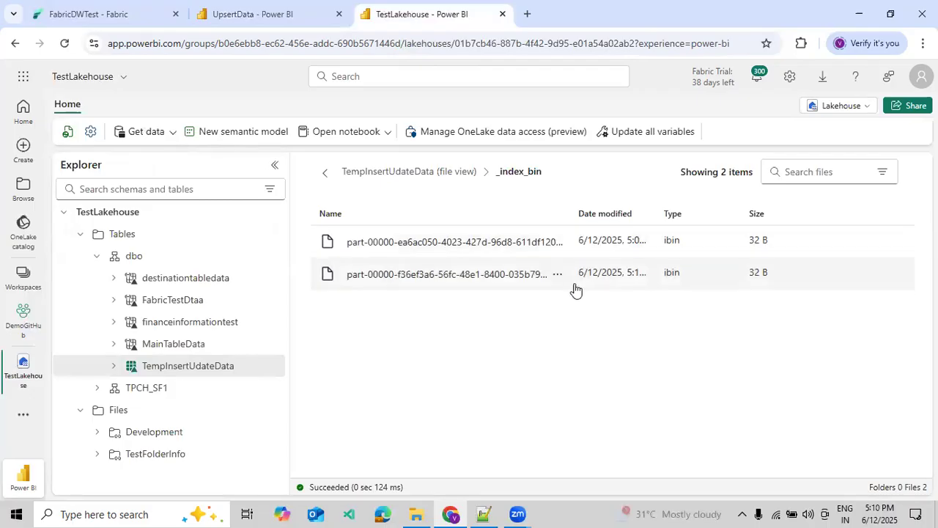
click(366, 175)
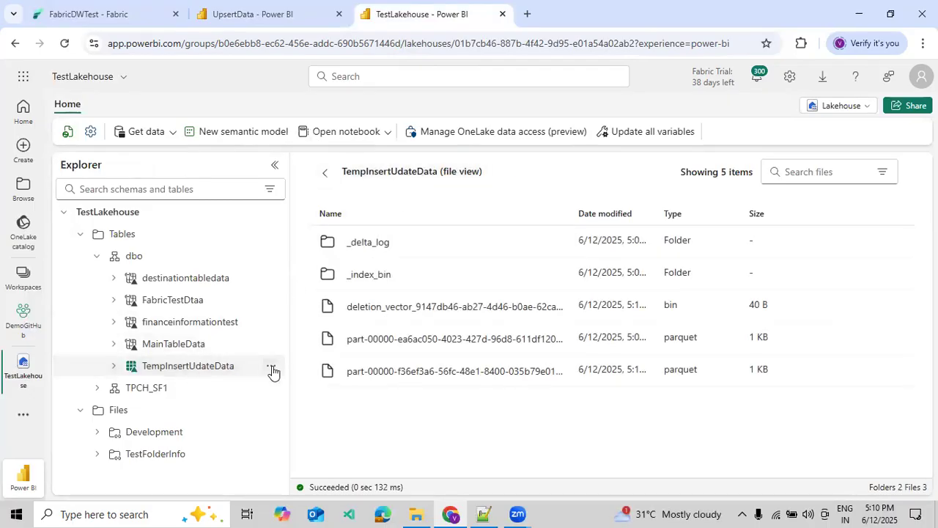
Refresh the TempInsertUdateData table and return from its file view to the data preview
click(270, 365)
click(294, 347)
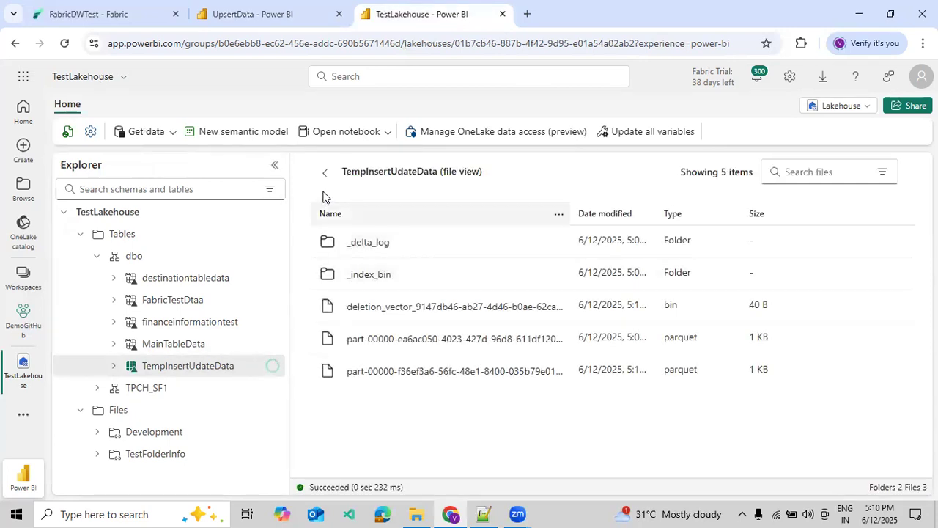
click(325, 174)
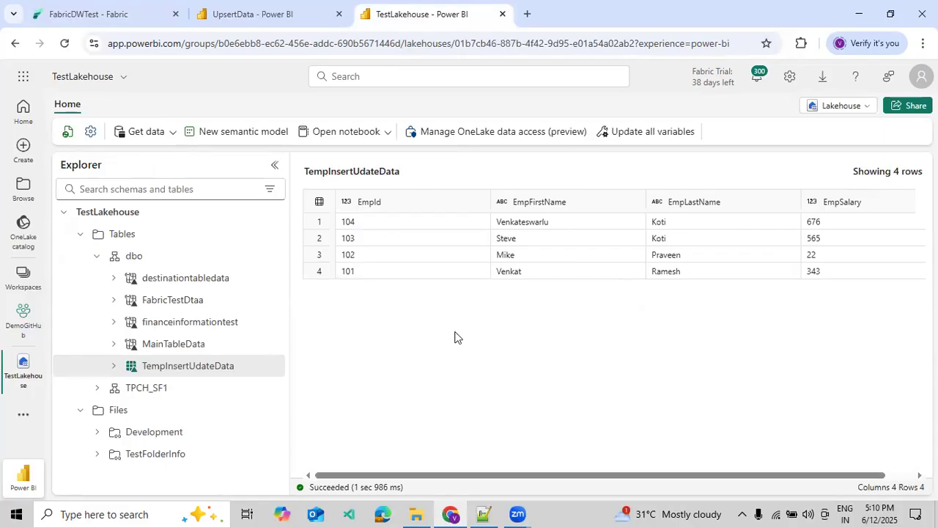
Recheck the UpsertData run status, and refresh TempInsertUdateData and the whole TestLakehouse once more
click(218, 25)
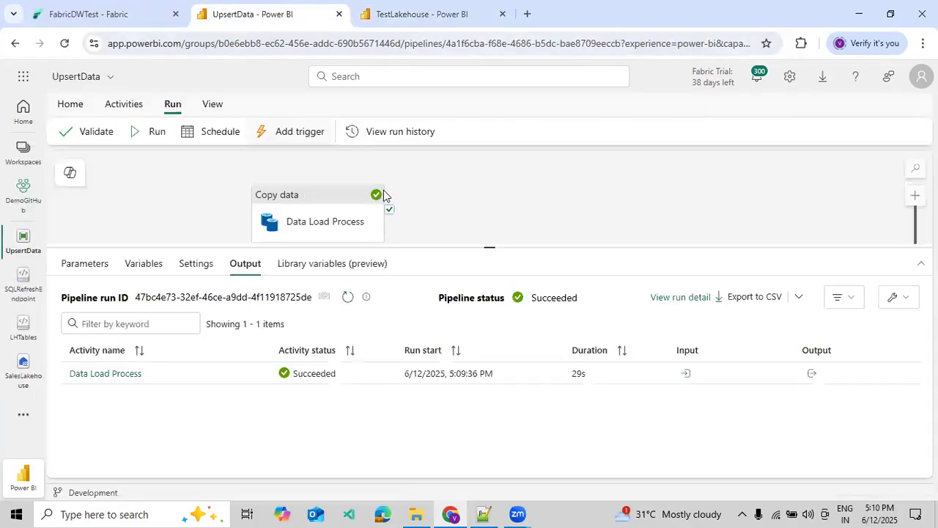
click(463, 220)
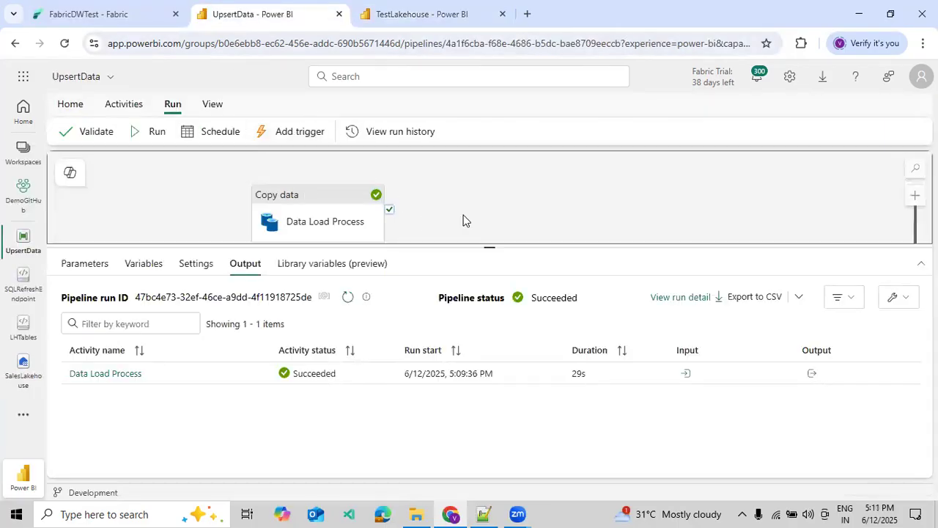
click(395, 24)
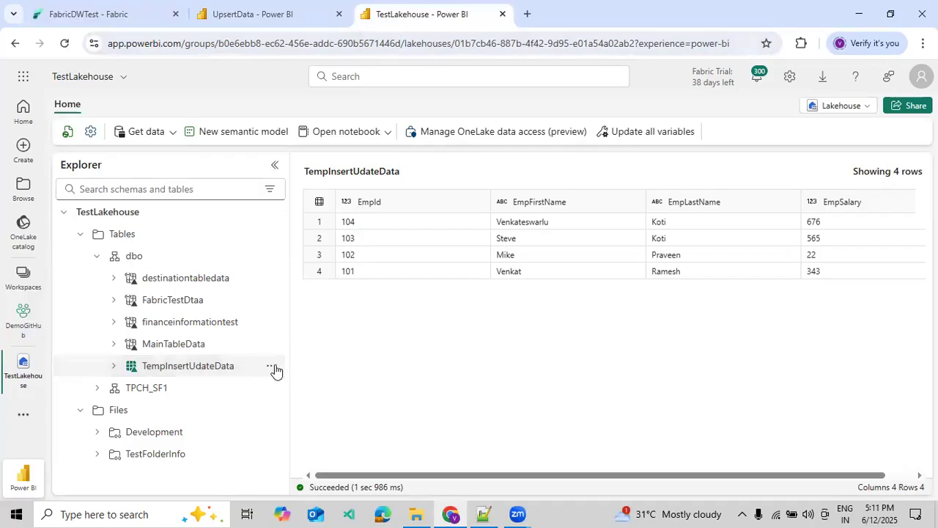
click(274, 367)
click(295, 343)
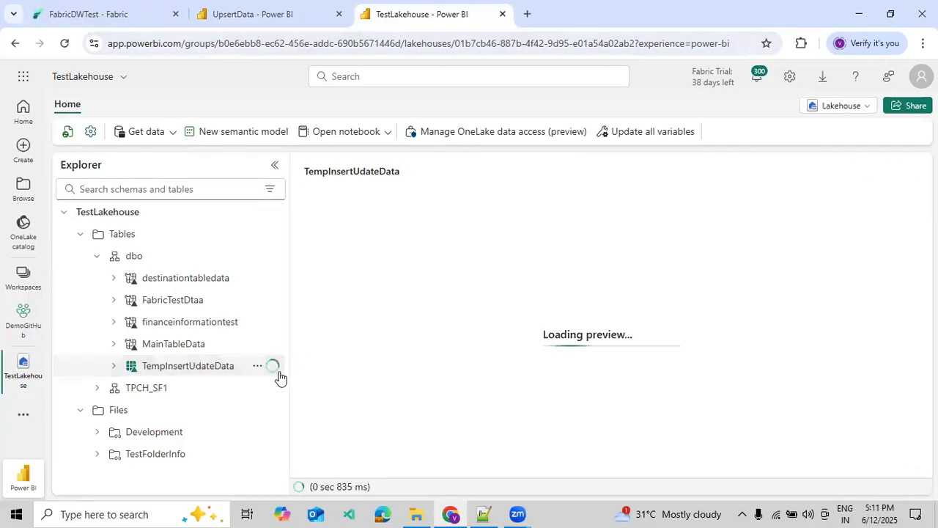
click(68, 135)
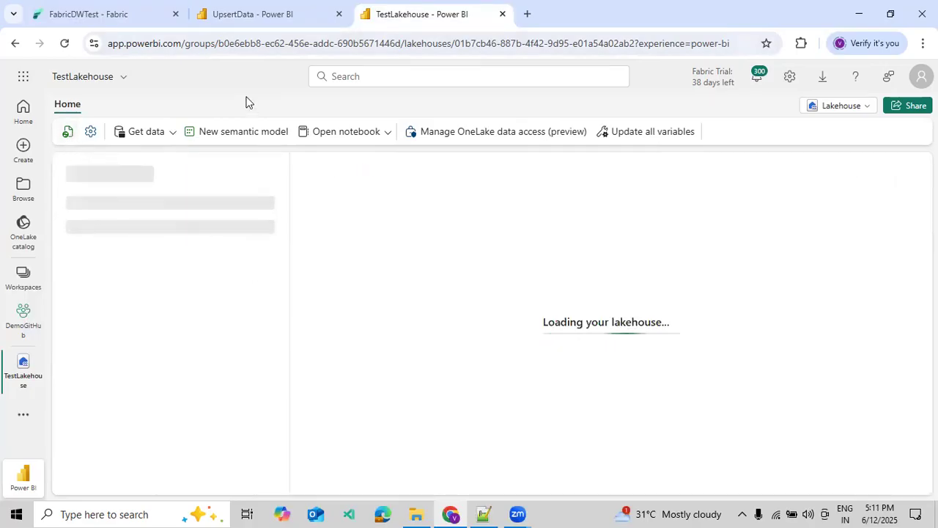
Review the UPDATE and INSERT statements in SQL query 6 of FabricDWTest and compare EmpId 444 with the TempInsertUdateData rows
click(141, 20)
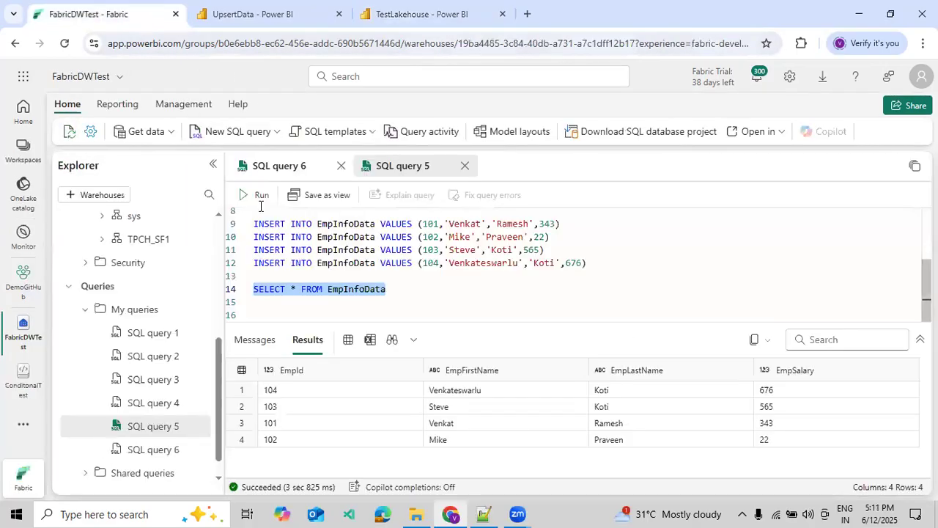
click(261, 167)
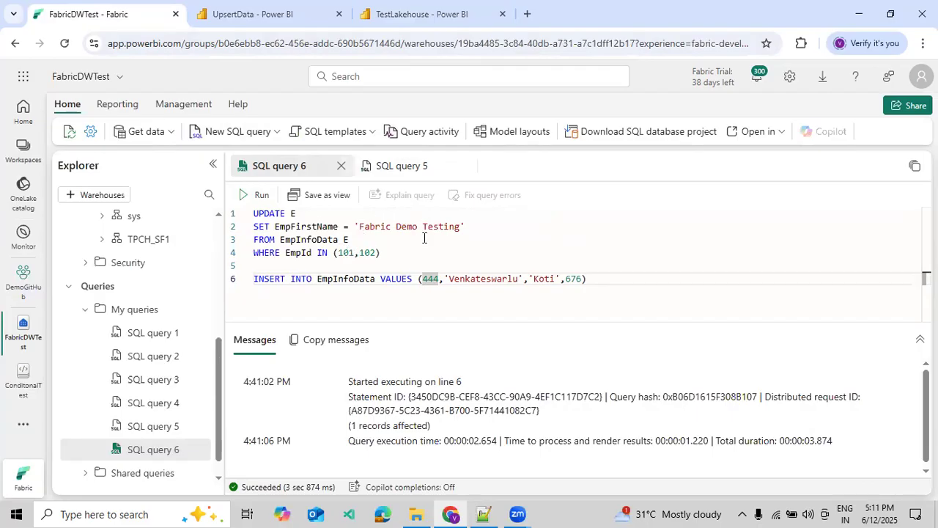
double_click(429, 279)
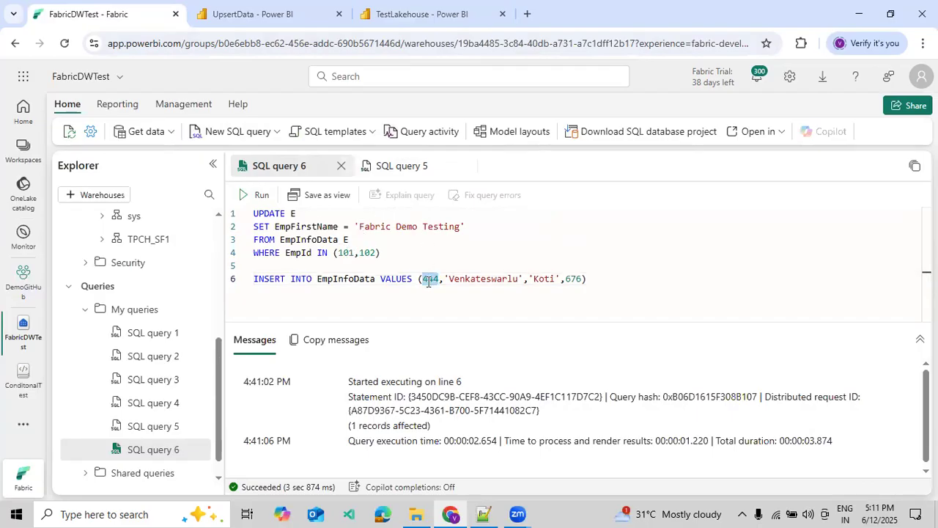
click(380, 21)
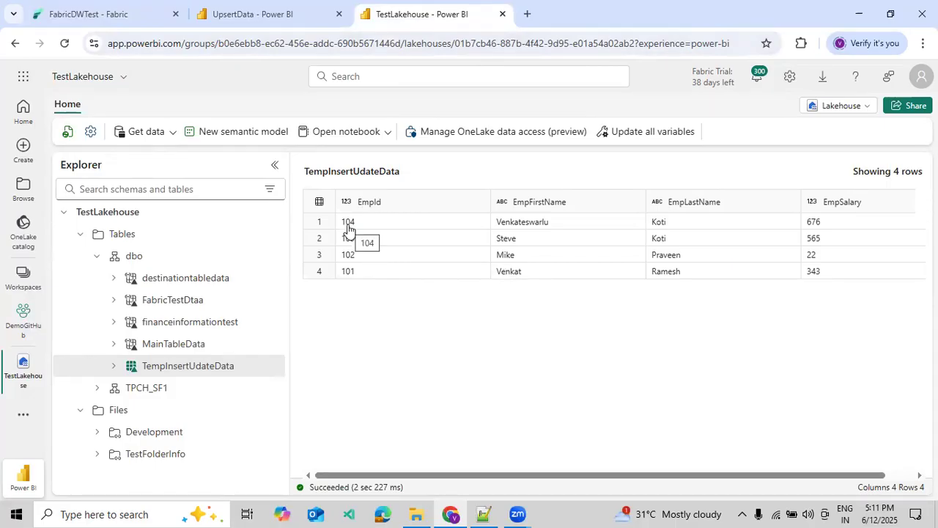
Run SQL query 6 in FabricDWTest to set EmpFirstName to 'Fabric Demo Testing' for EmpId 101 and 102 and insert EmpId 444
click(121, 25)
click(475, 272)
drag(605, 287, 252, 208)
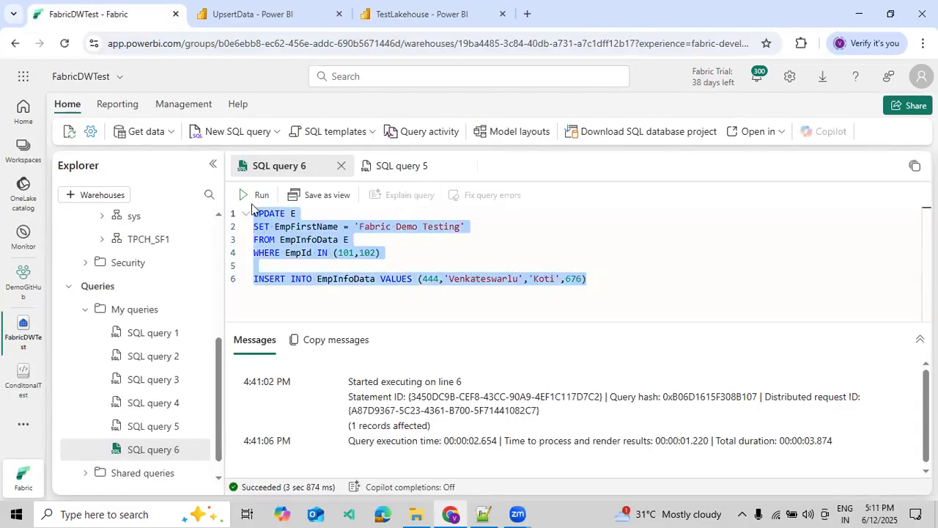
click(248, 194)
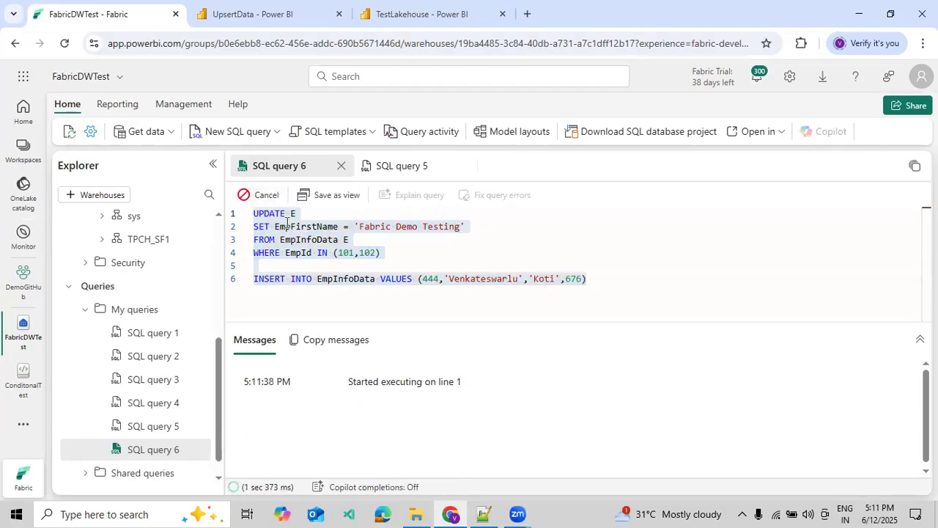
Run SELECT * FROM EmpInfoData from SQL query 5 to check the updated and inserted source rows
click(399, 167)
drag(398, 287, 242, 290)
click(253, 194)
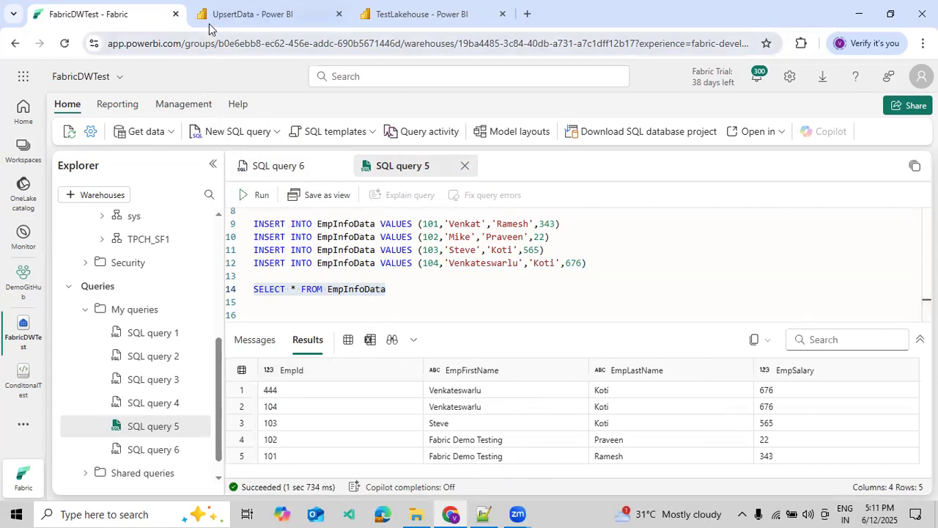
Refresh the TempInsertUdateData preview in TestLakehouse to check its rows before the load, and rerun the UpsertData pipeline
click(234, 14)
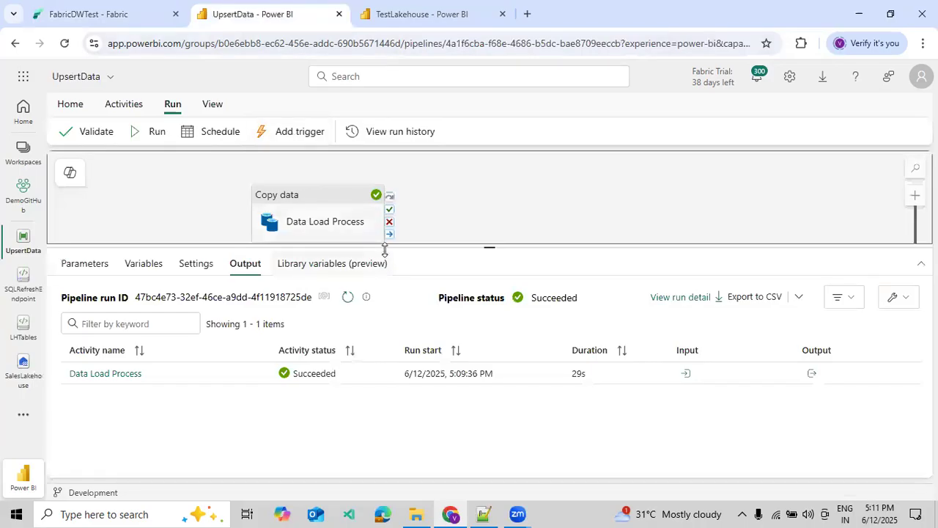
drag(385, 250, 385, 294)
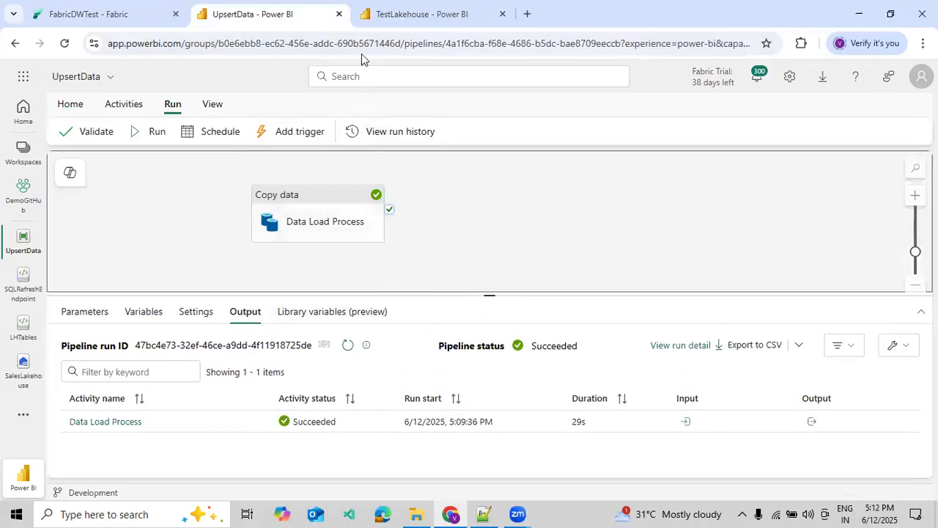
click(370, 14)
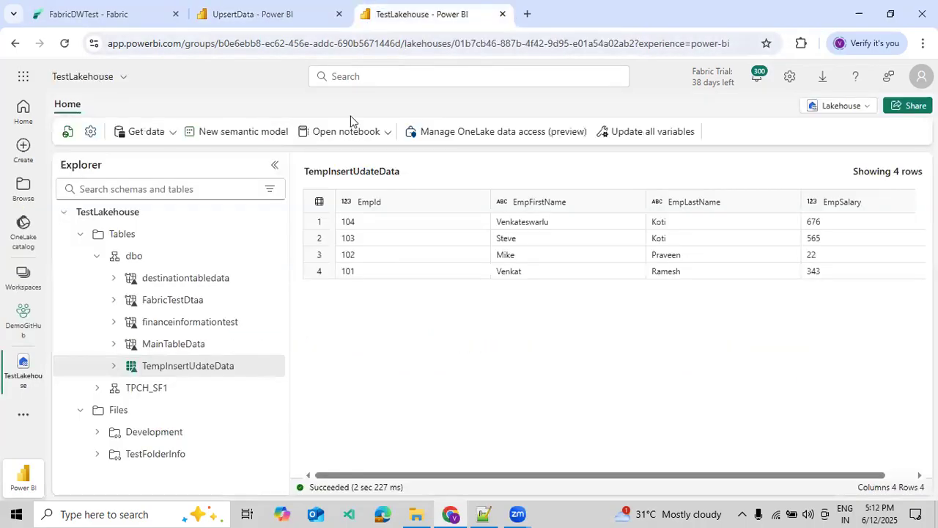
click(273, 366)
click(287, 346)
click(218, 22)
click(152, 135)
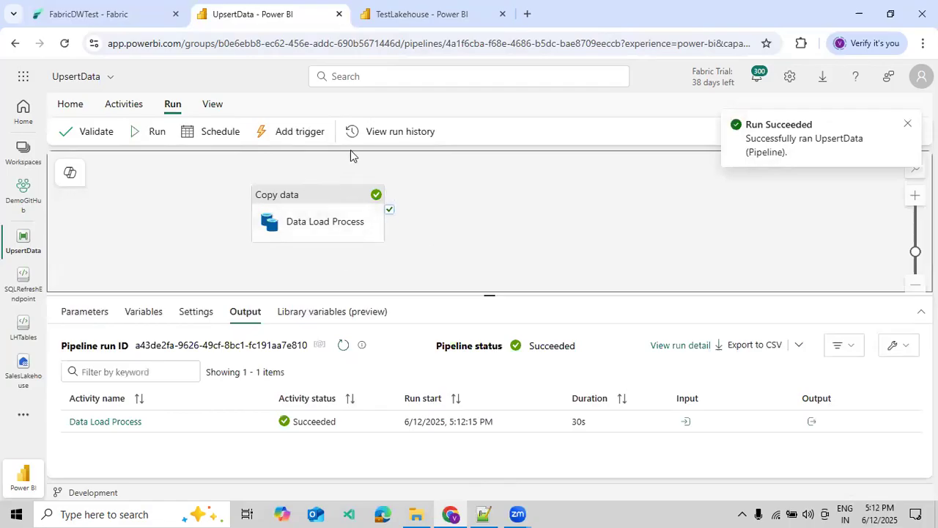
Refresh TempInsertUdateData and the whole TestLakehouse to check that the changed and new employee rows were upserted
click(425, 17)
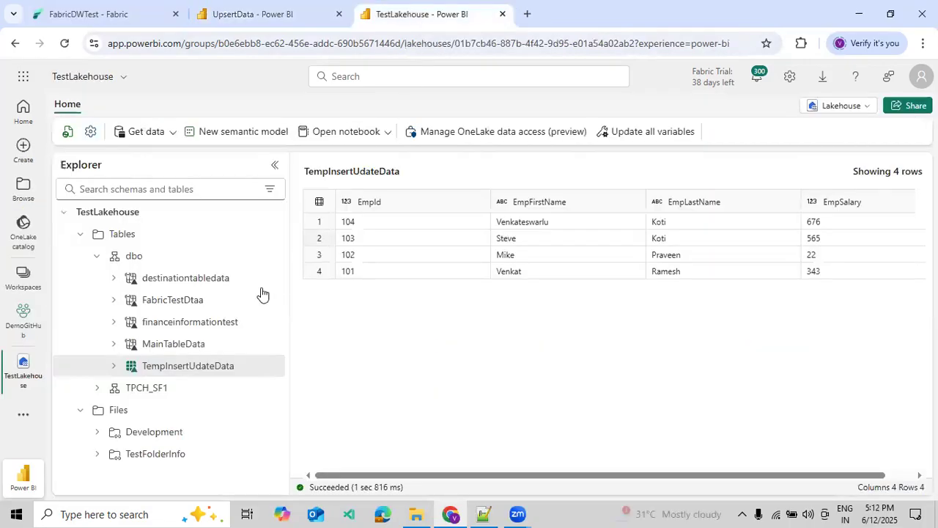
click(271, 366)
click(279, 343)
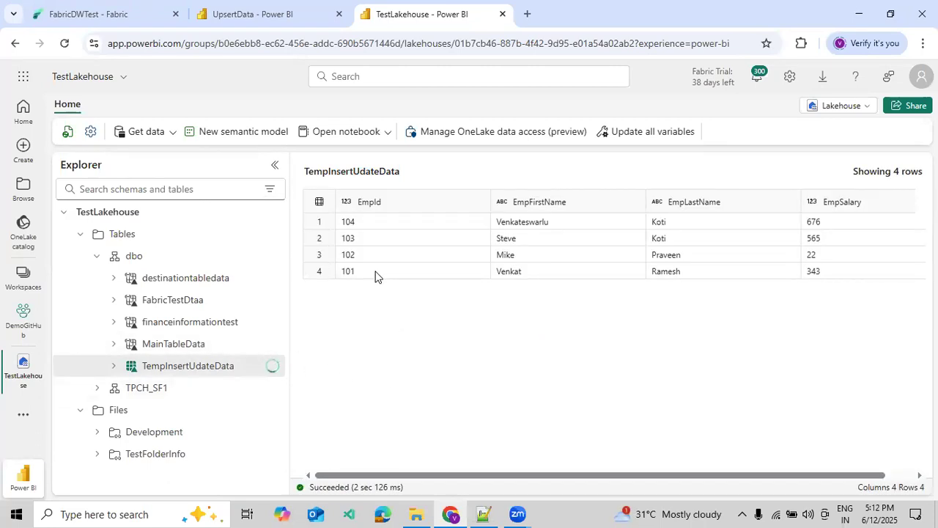
click(67, 132)
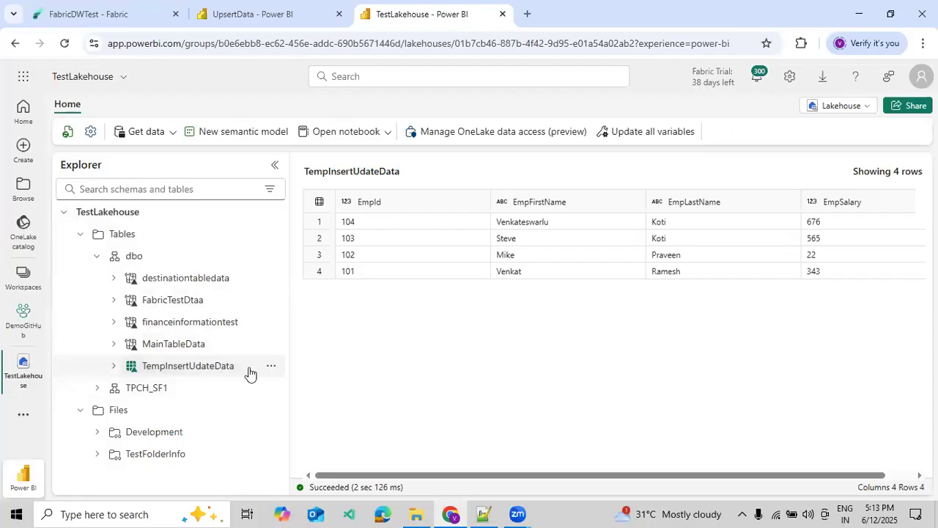
click(271, 366)
click(281, 345)
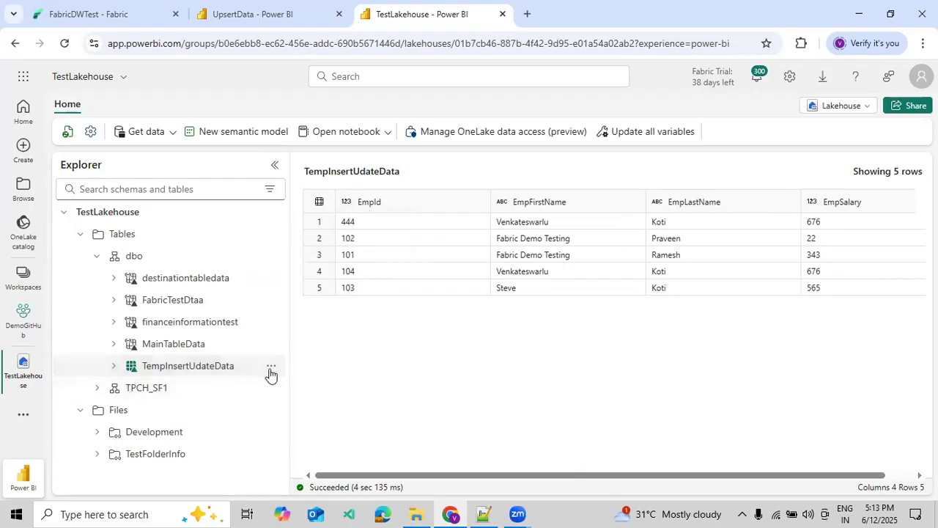
click(271, 372)
click(296, 353)
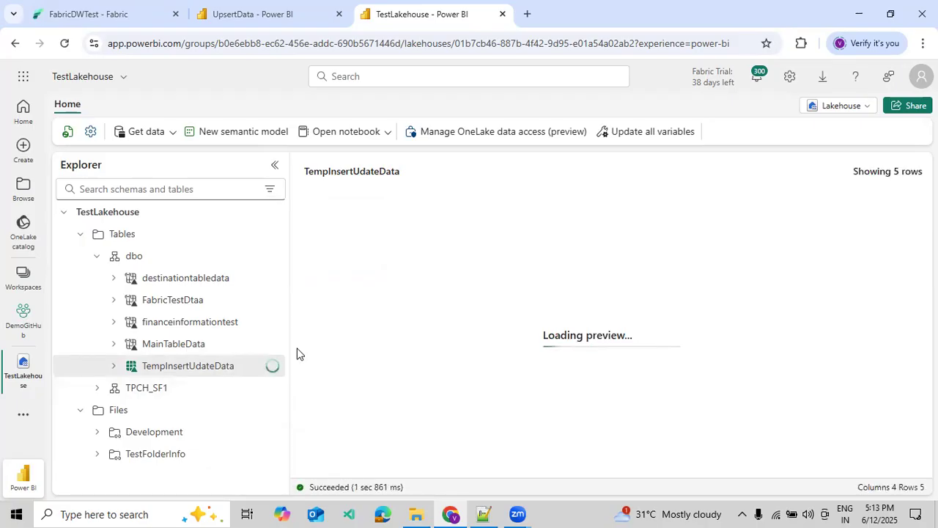
Run the UpsertData pipeline once more without changing the source, and refresh its run status
click(228, 18)
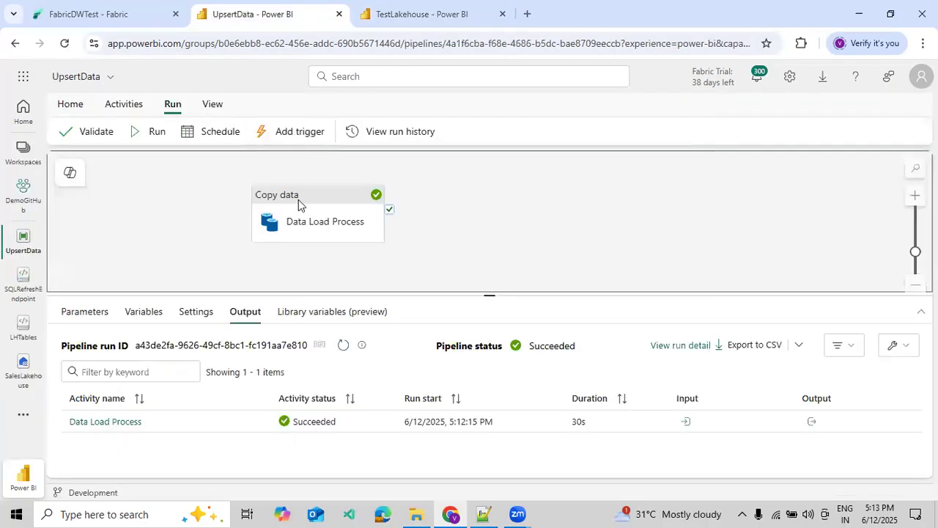
click(143, 136)
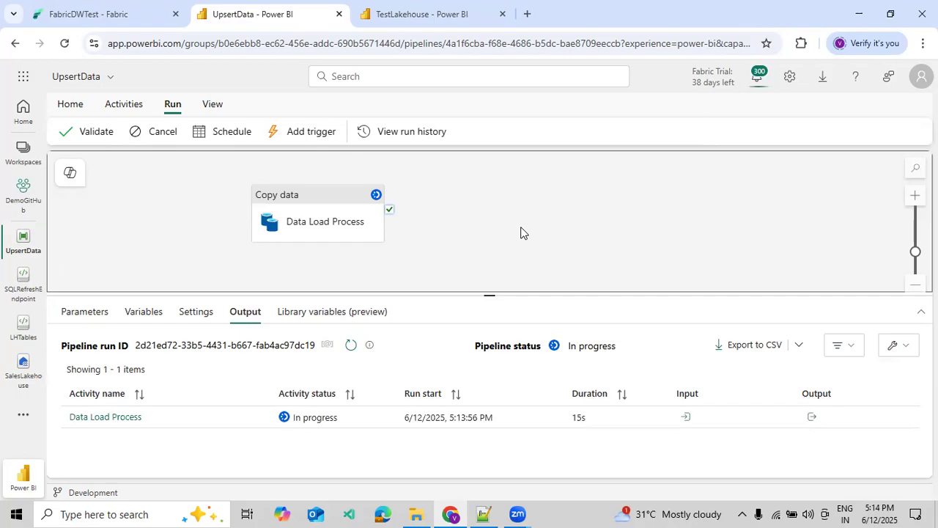
click(414, 14)
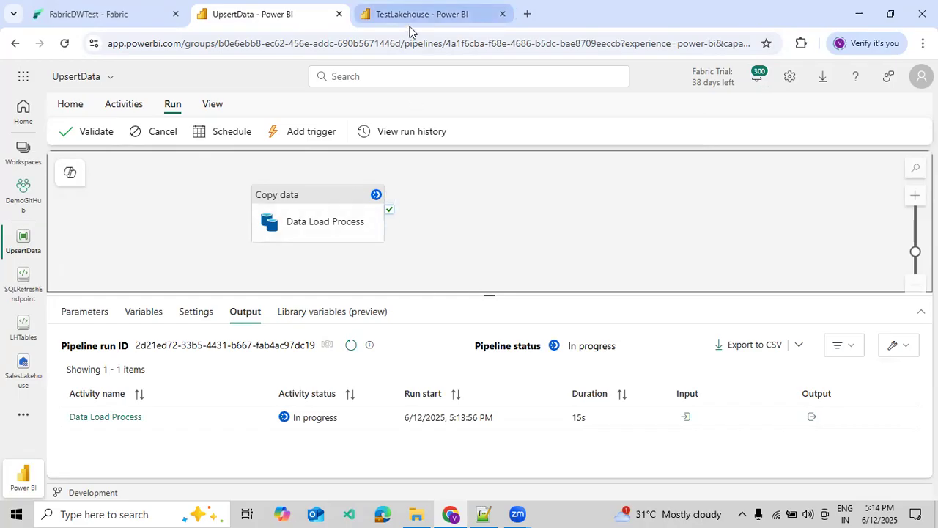
click(228, 19)
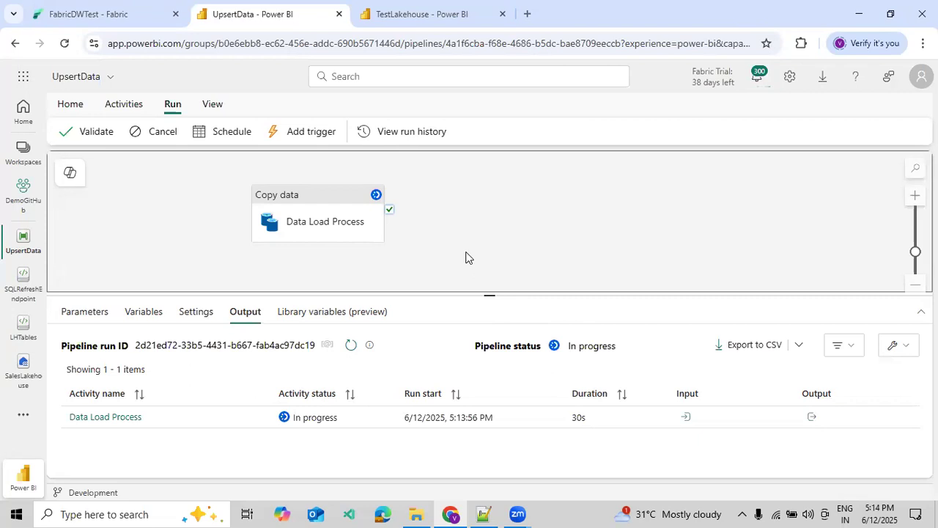
click(350, 345)
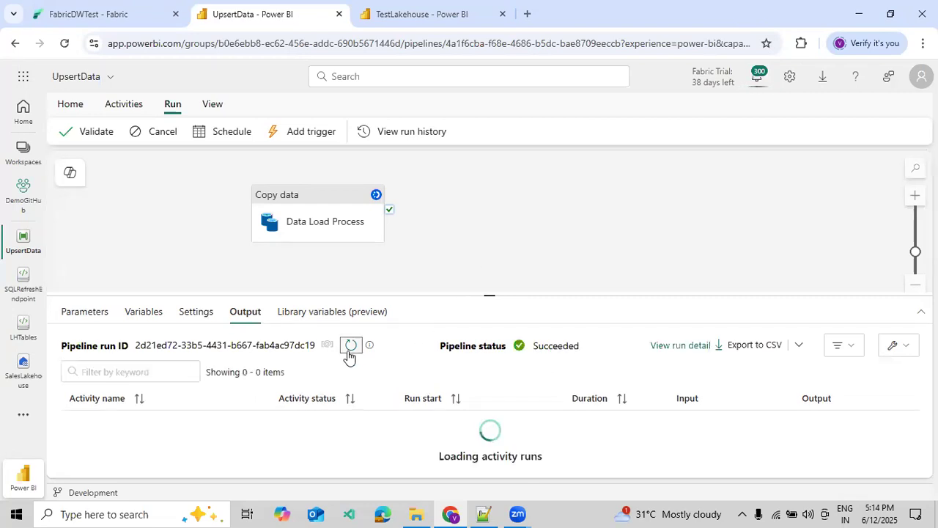
Refresh TempInsertUdateData and TestLakehouse repeatedly to check the table for duplicate rows after the repeat run
click(422, 26)
right_click(266, 366)
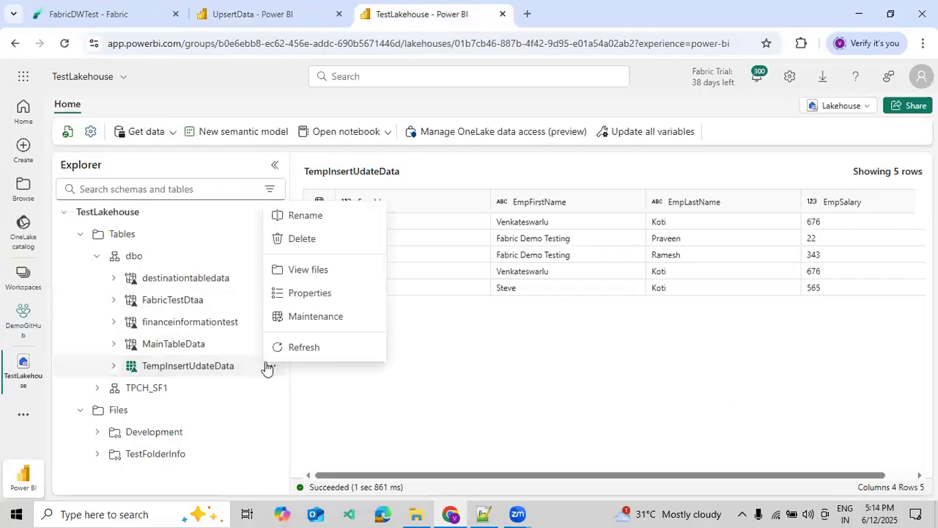
click(300, 345)
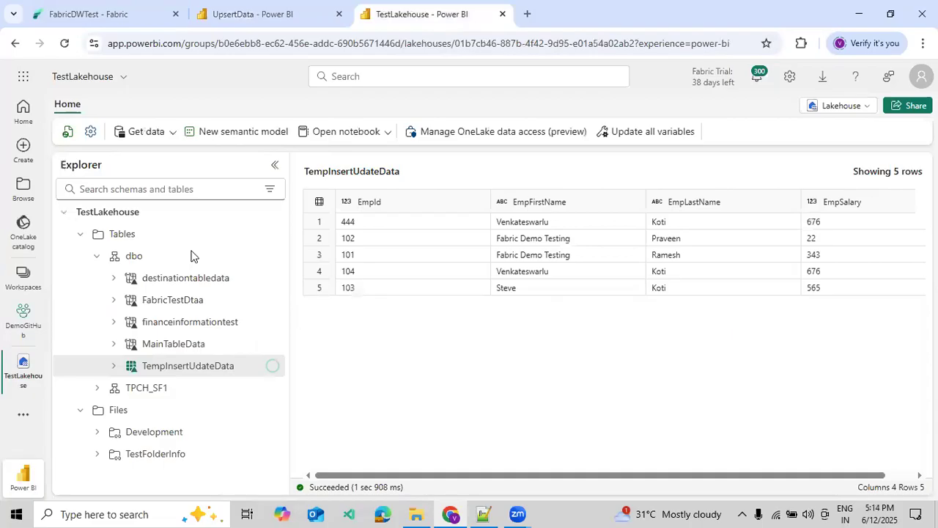
click(67, 131)
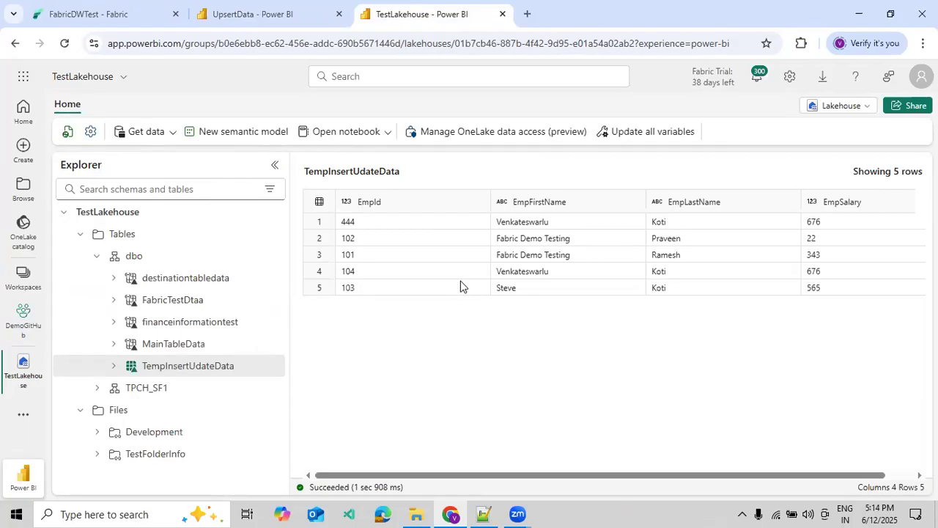
click(272, 365)
click(275, 342)
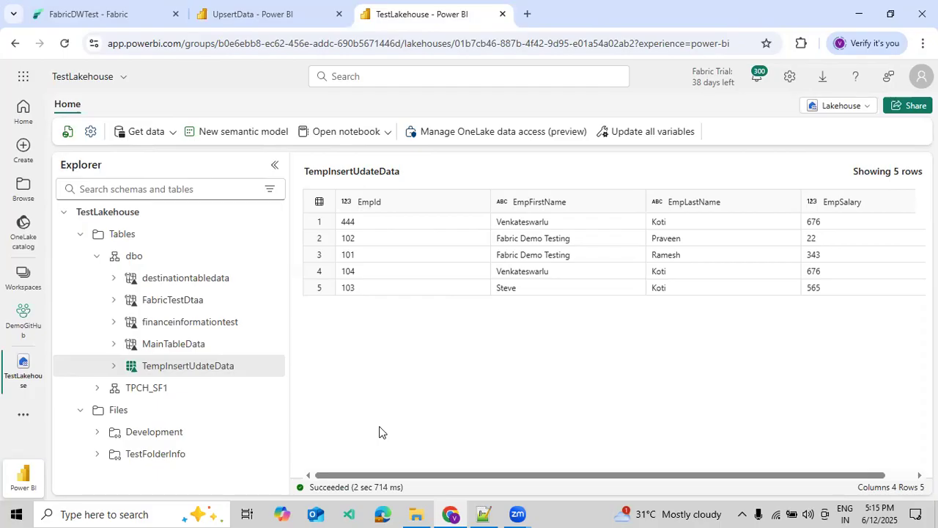
click(271, 366)
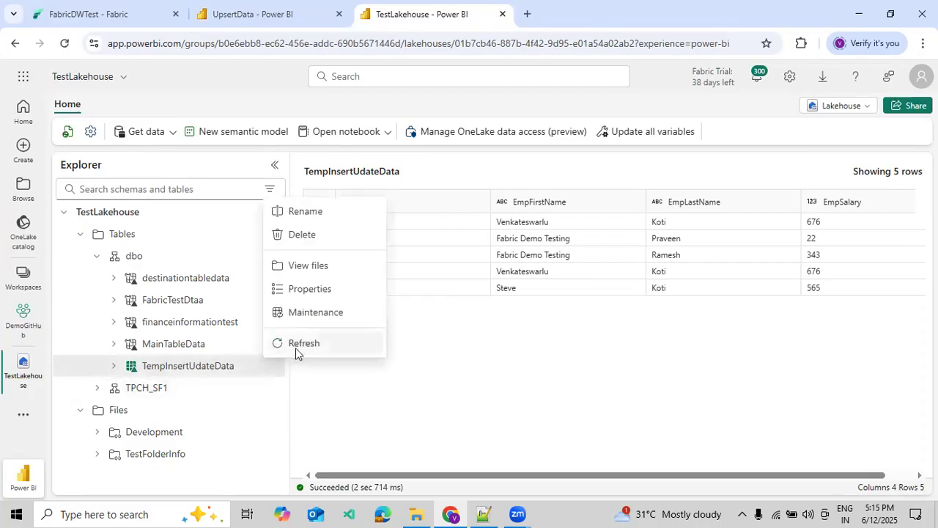
click(295, 344)
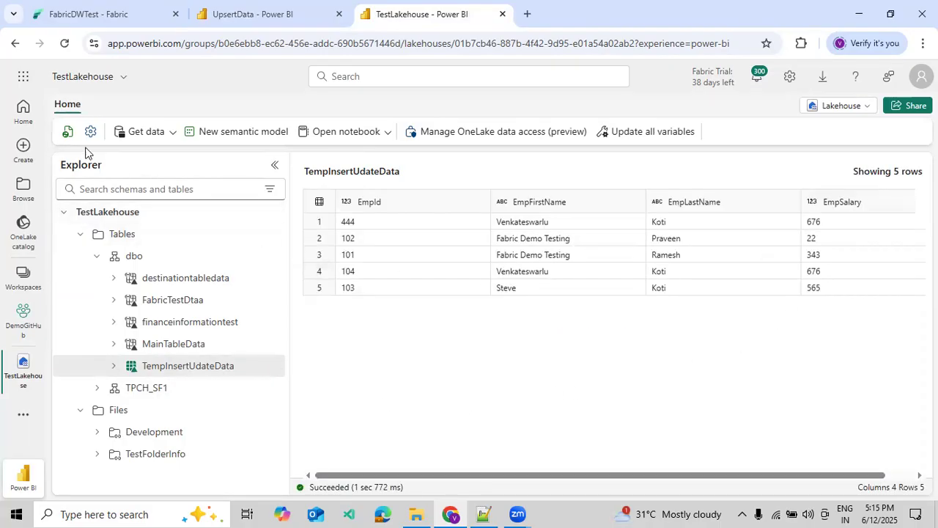
click(68, 131)
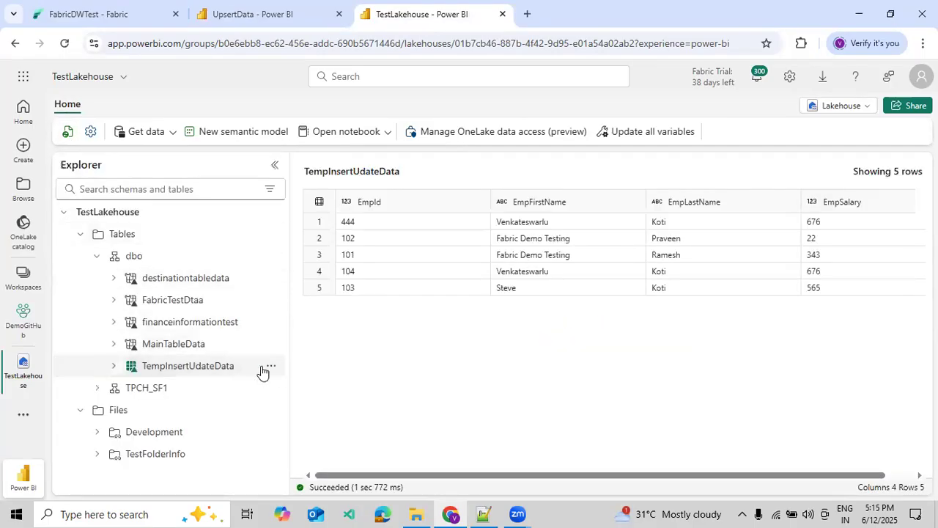
click(270, 366)
click(300, 341)
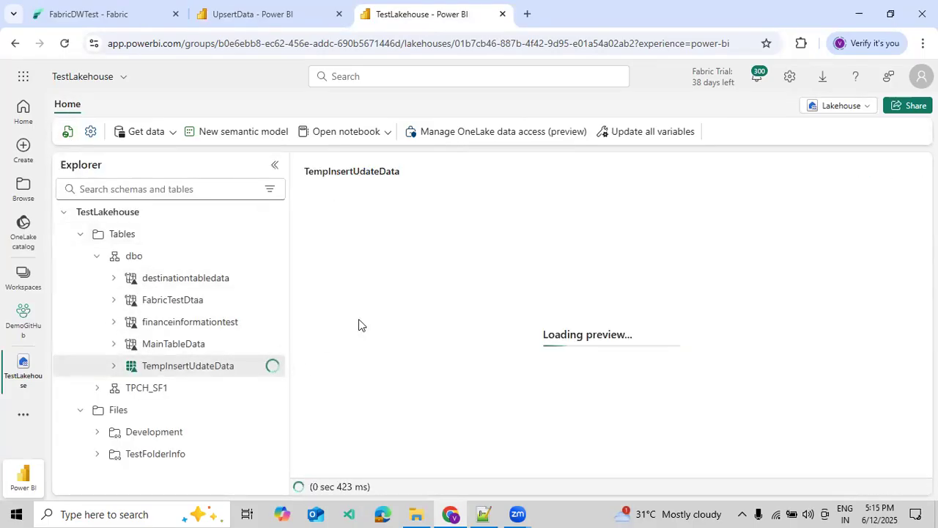